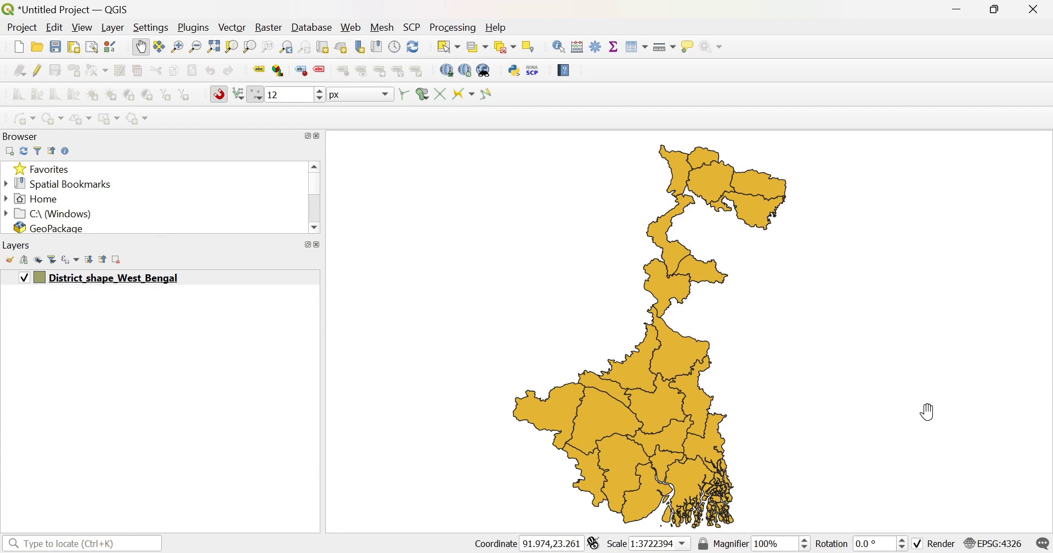
Pan and zoom the map to recentre the whole West Bengal state in view.
drag(805, 298, 769, 289)
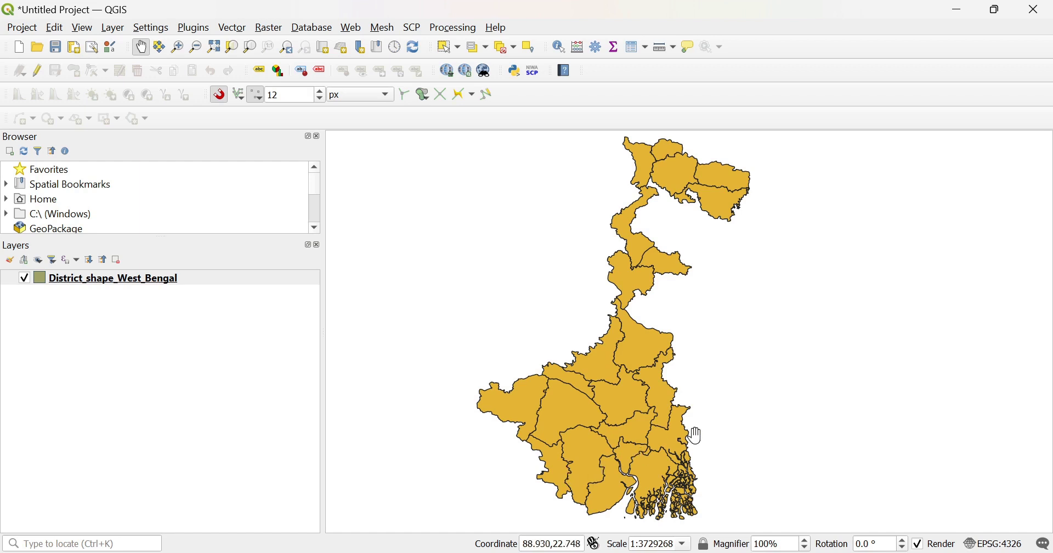
scroll(682, 388, up, 2)
drag(632, 406, 628, 334)
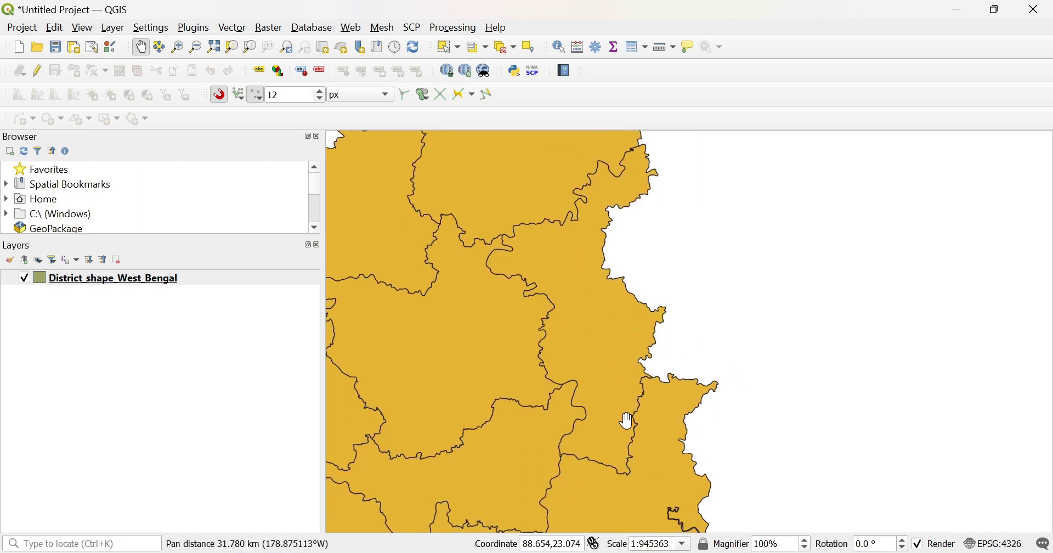
scroll(607, 389, down, 2)
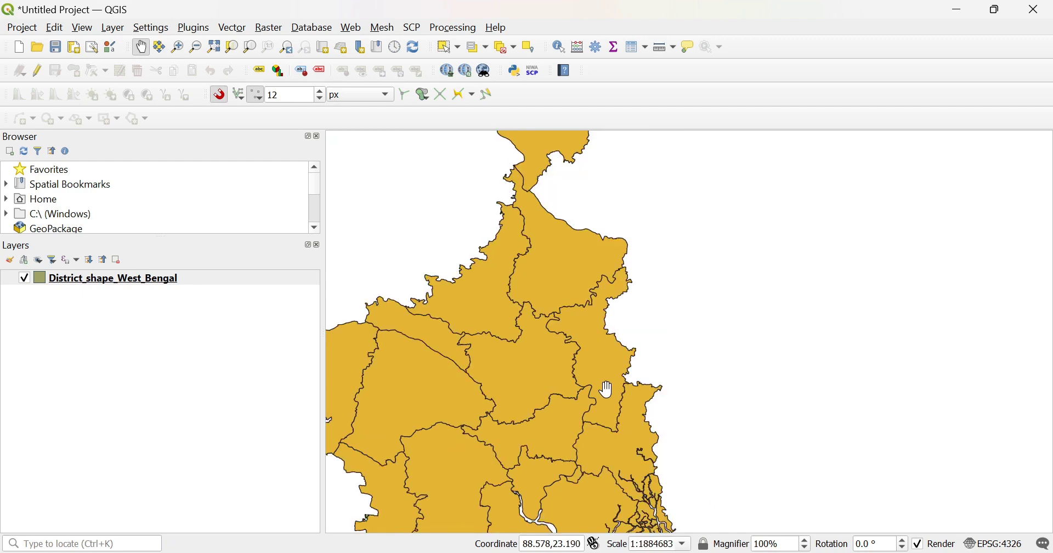
drag(601, 320, 553, 318)
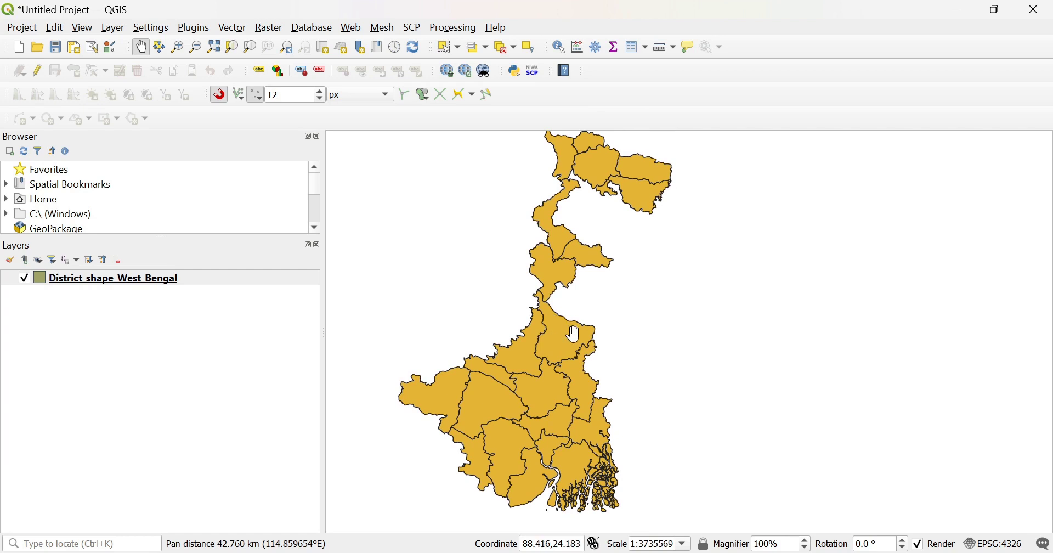
Check the district attribute table, then open the District_shape_West_Bengal layer properties.
right_click(186, 278)
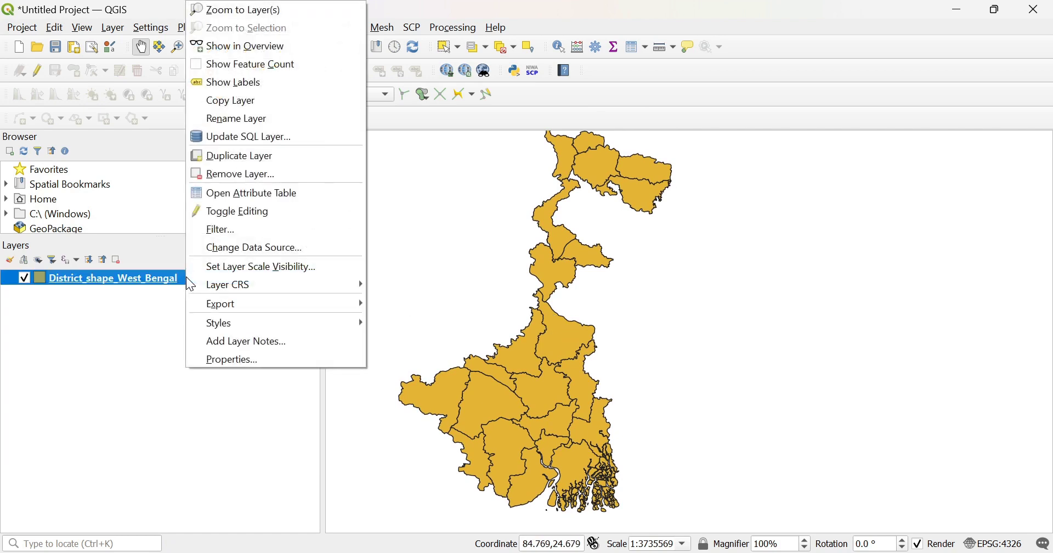
click(240, 203)
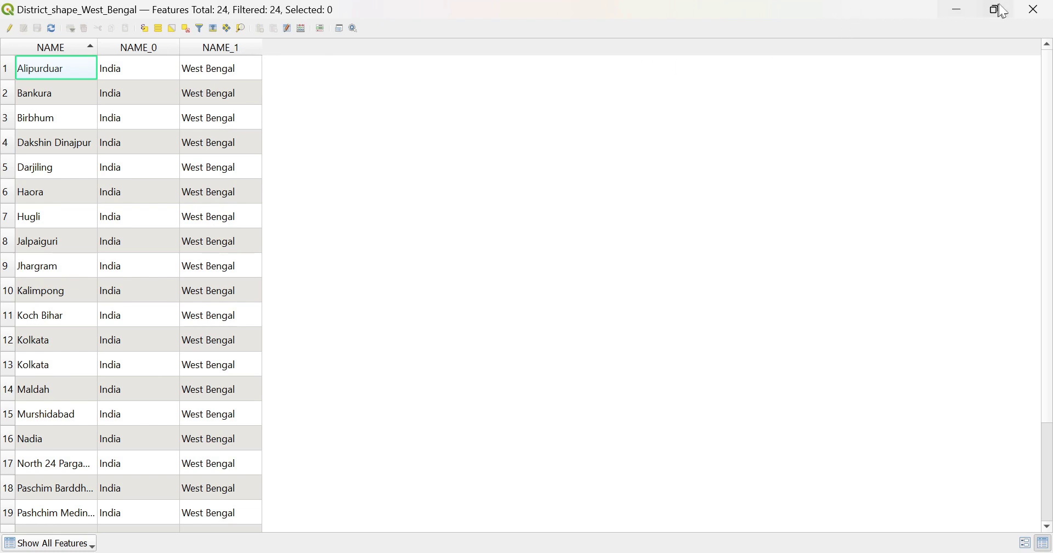
click(1034, 17)
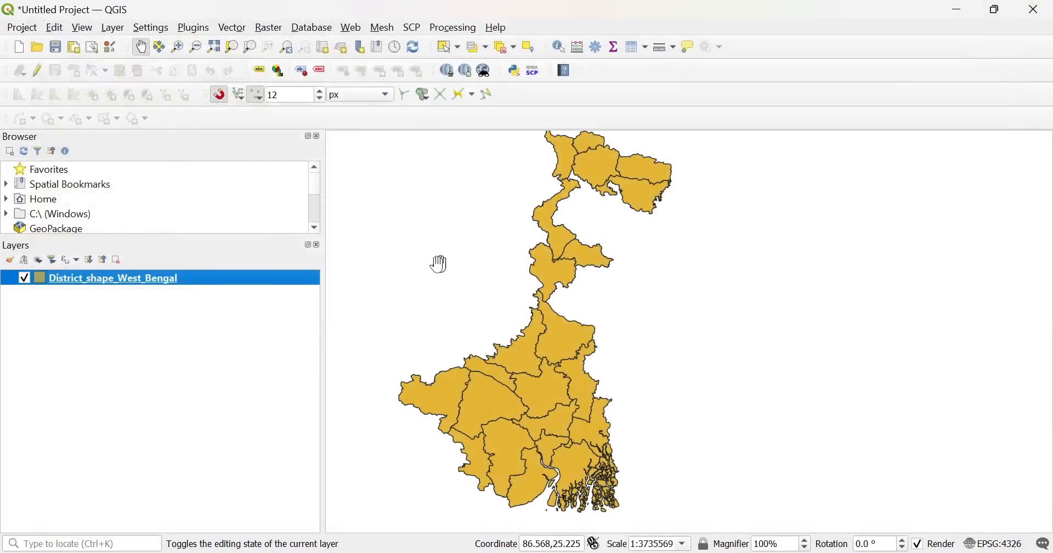
right_click(215, 278)
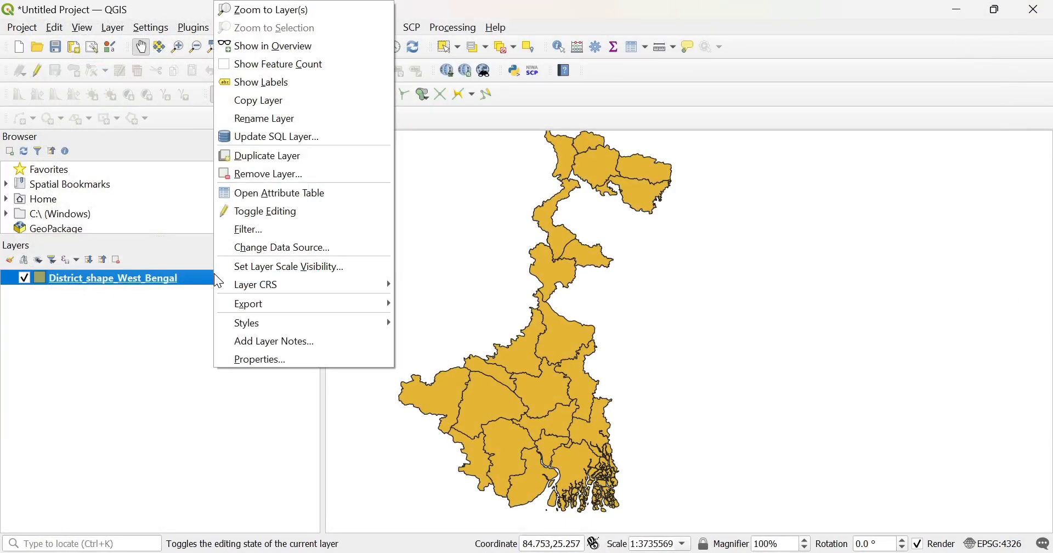
click(271, 359)
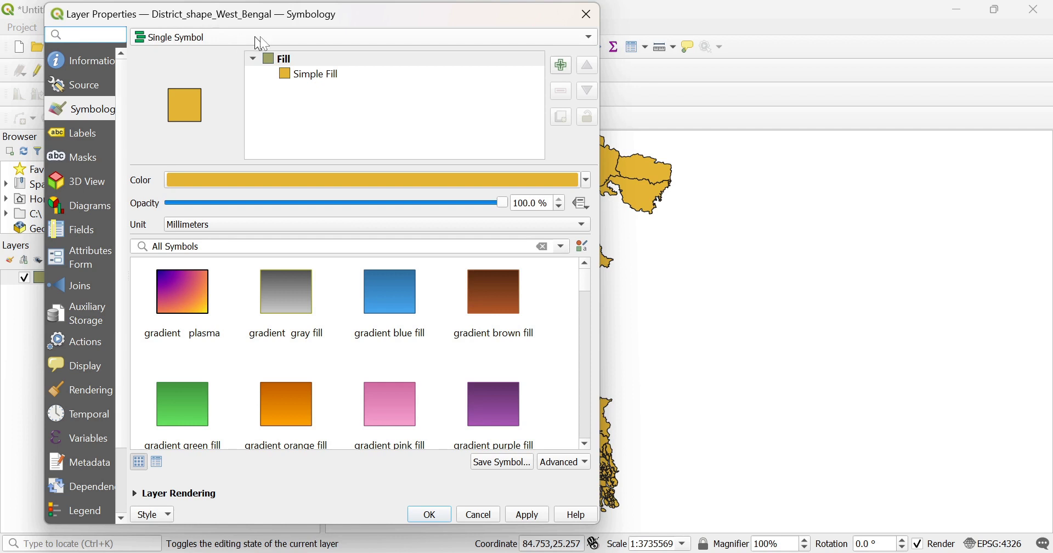
Switch to Categorized symbology on the NAME field, classify all districts, then apply and close.
click(551, 42)
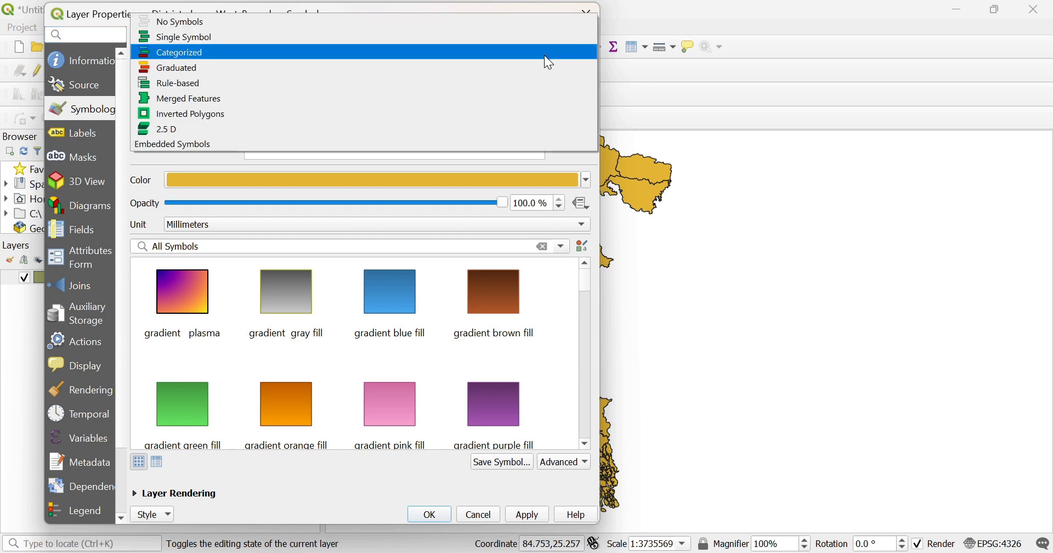
click(545, 53)
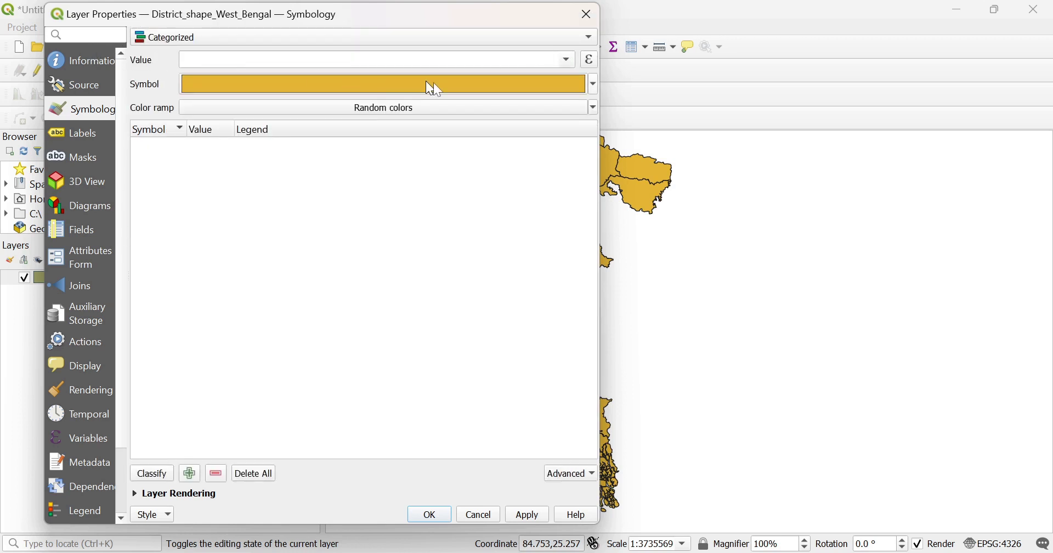
click(568, 59)
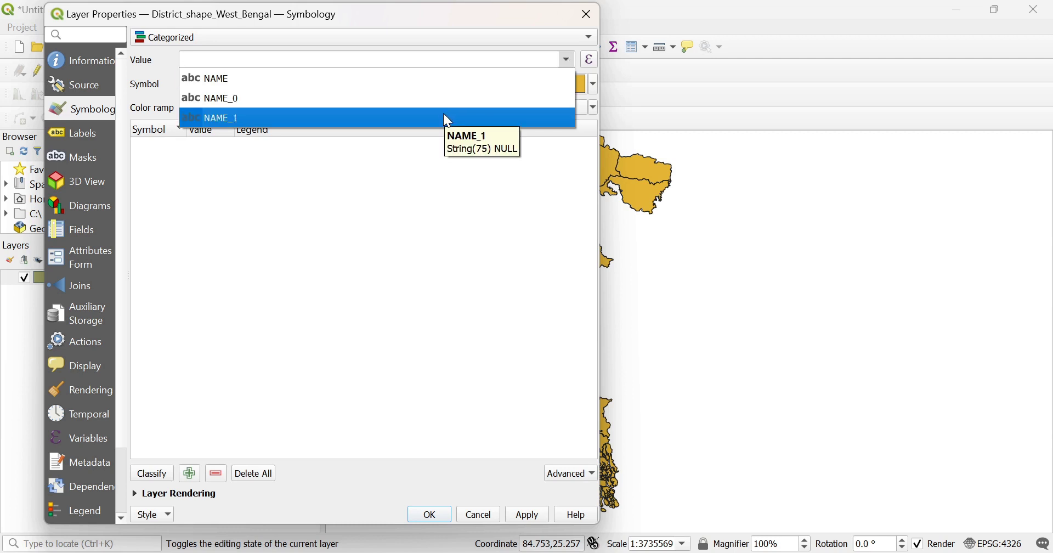
click(247, 80)
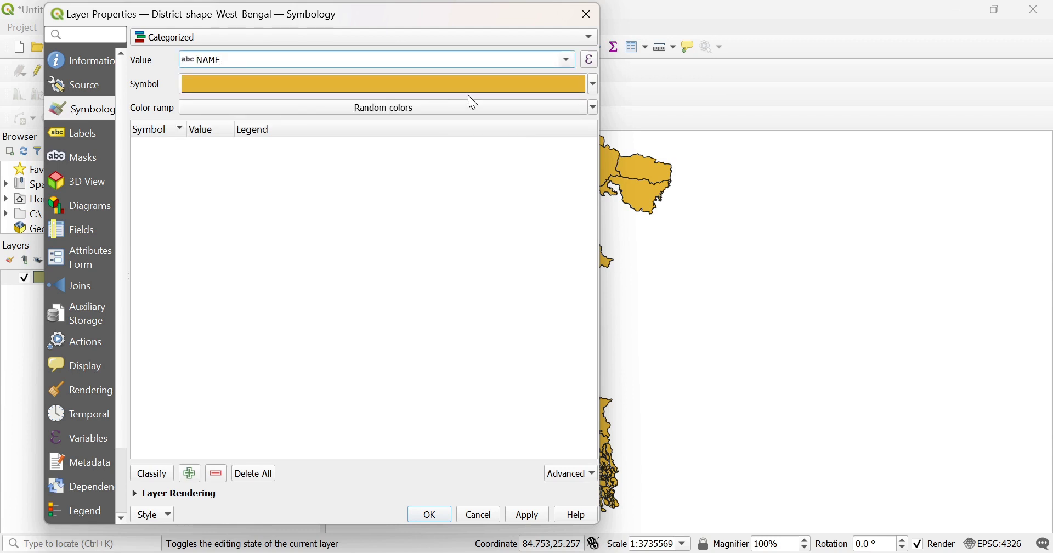
click(154, 475)
scroll(232, 242, down, 1)
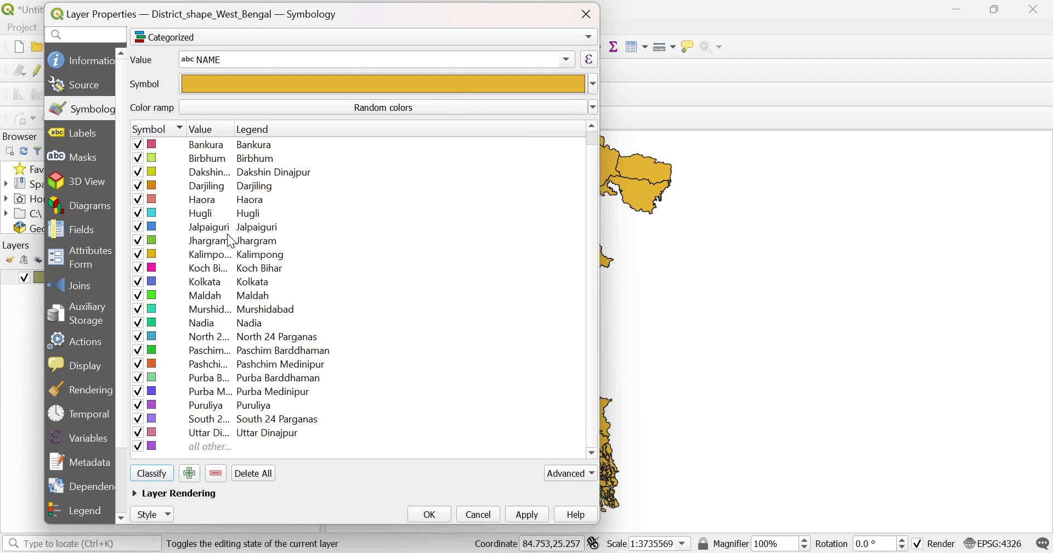
scroll(166, 373, up, 1)
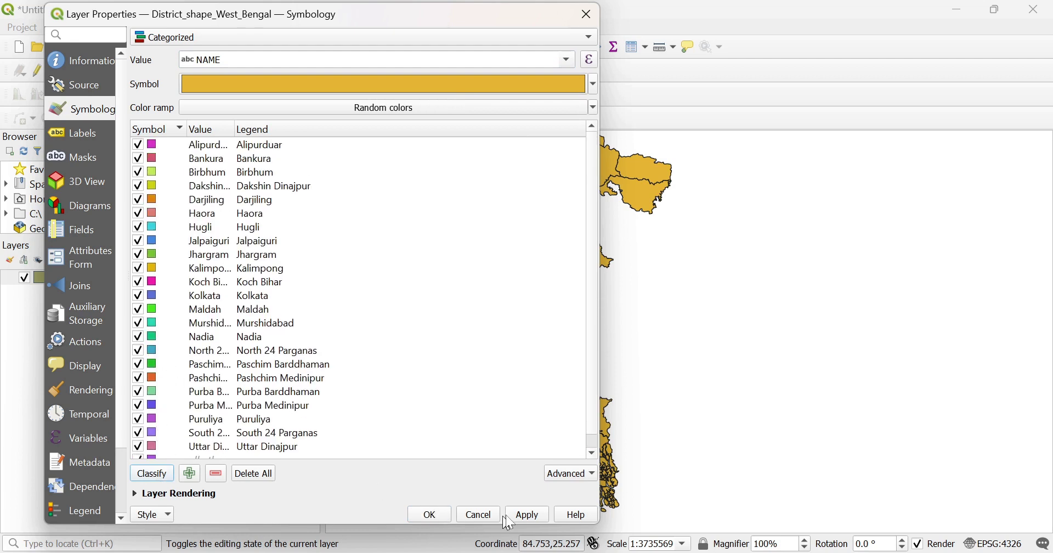
click(527, 516)
click(430, 514)
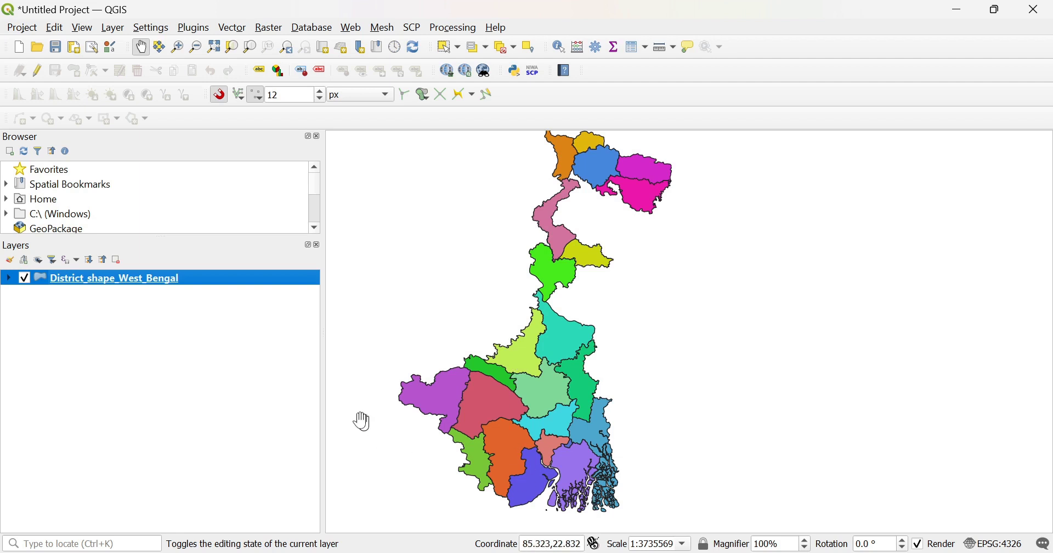
Reopen the layer properties and give the Alipurduar category a gradient plasma fill.
right_click(164, 287)
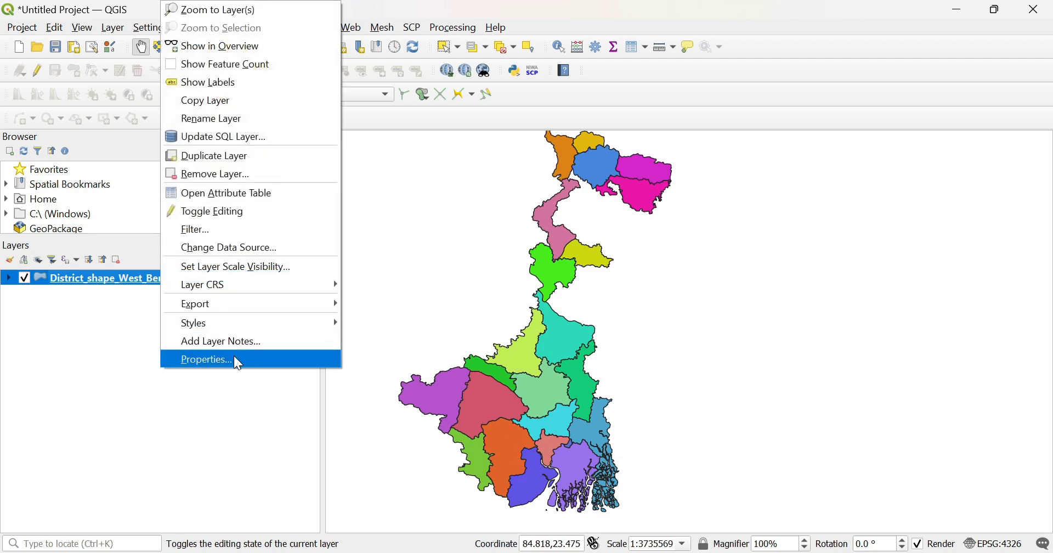
click(235, 357)
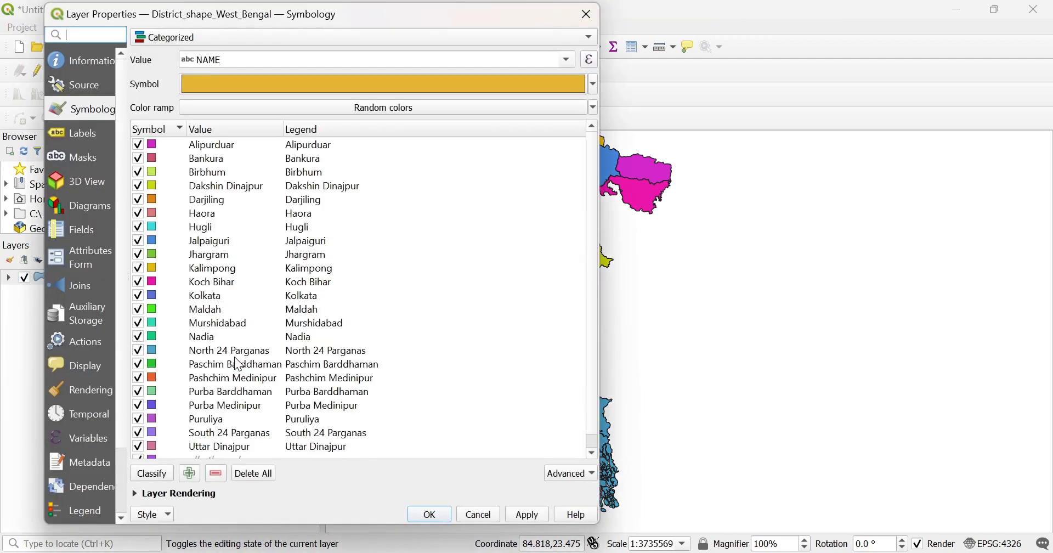
drag(469, 22, 417, 30)
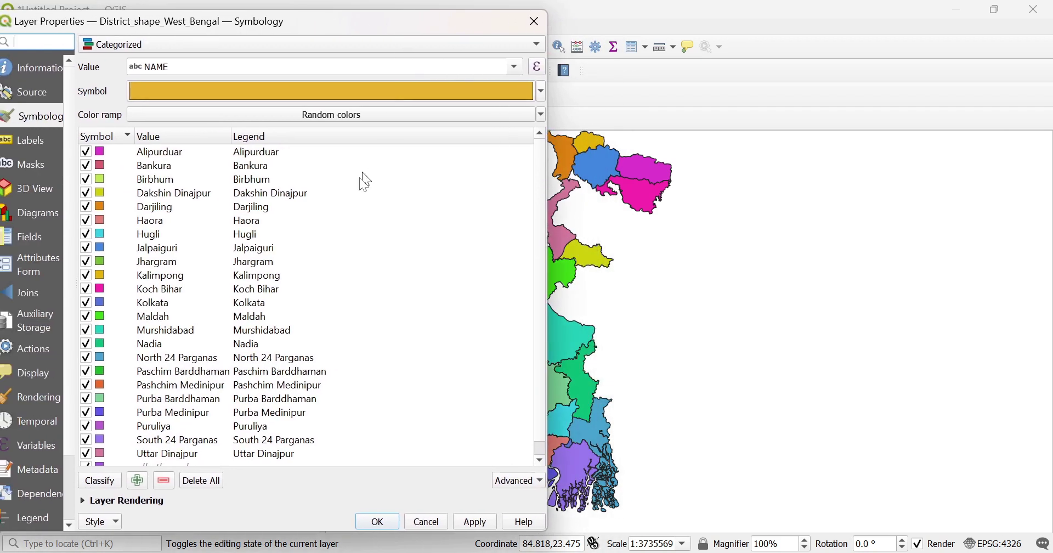
double_click(100, 152)
click(164, 350)
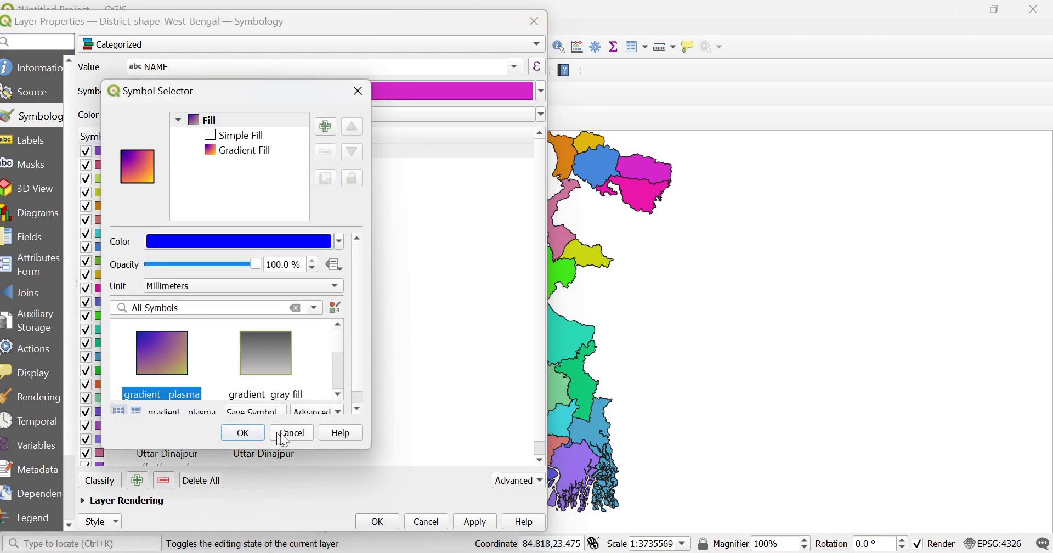
click(263, 434)
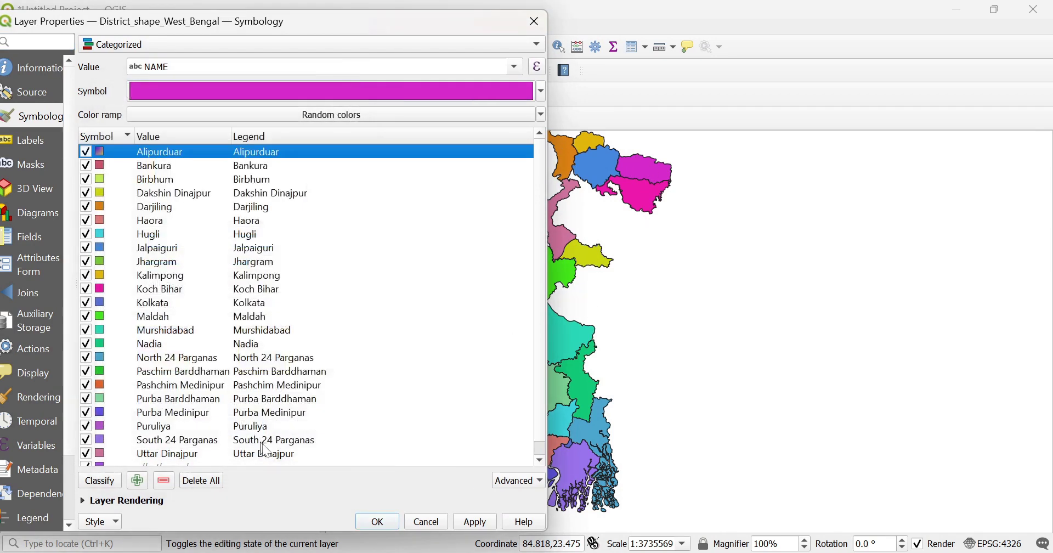
click(479, 524)
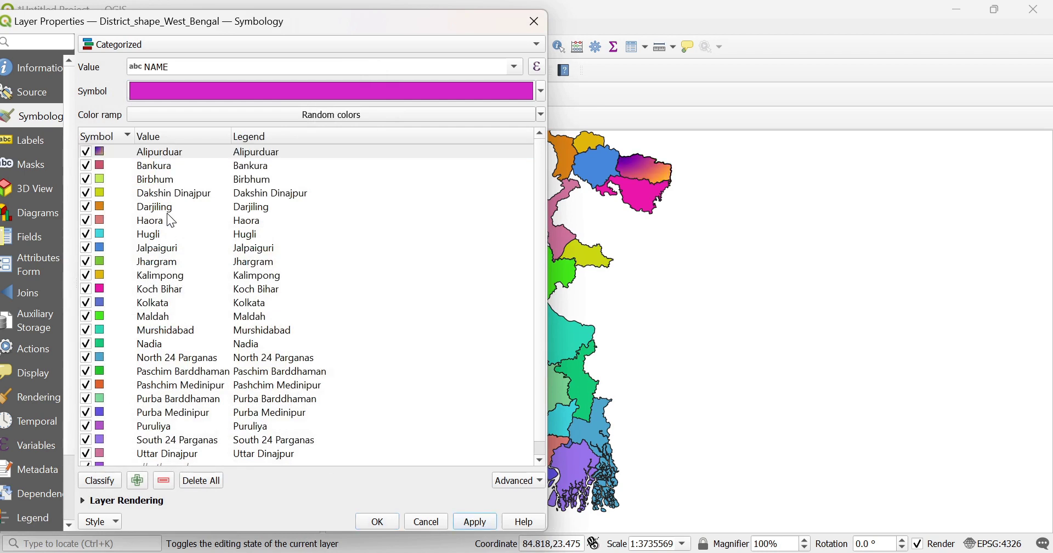
Give the Jalpaiguri category a gradient plasma fill and apply it.
click(169, 250)
double_click(102, 245)
click(167, 339)
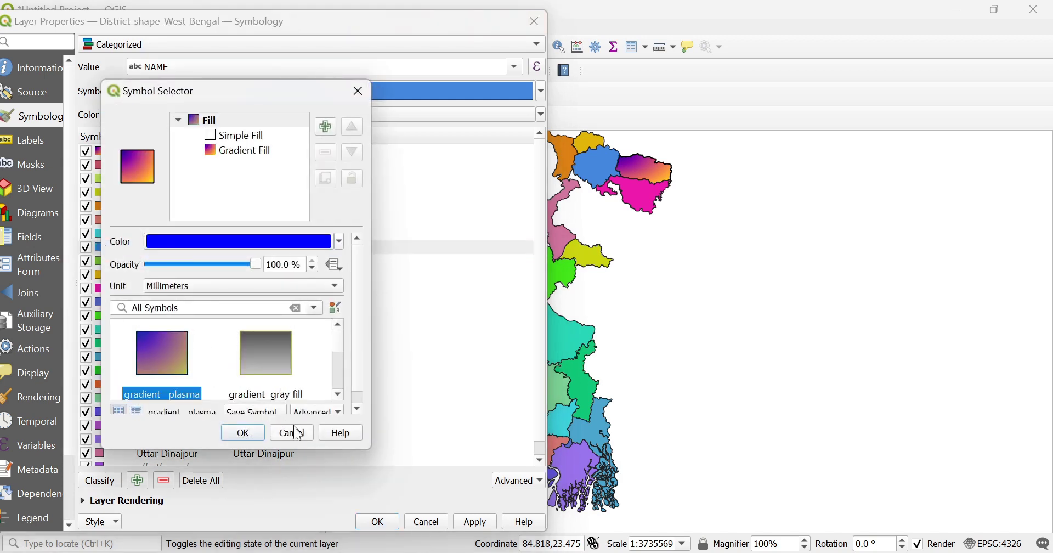
click(245, 433)
click(476, 524)
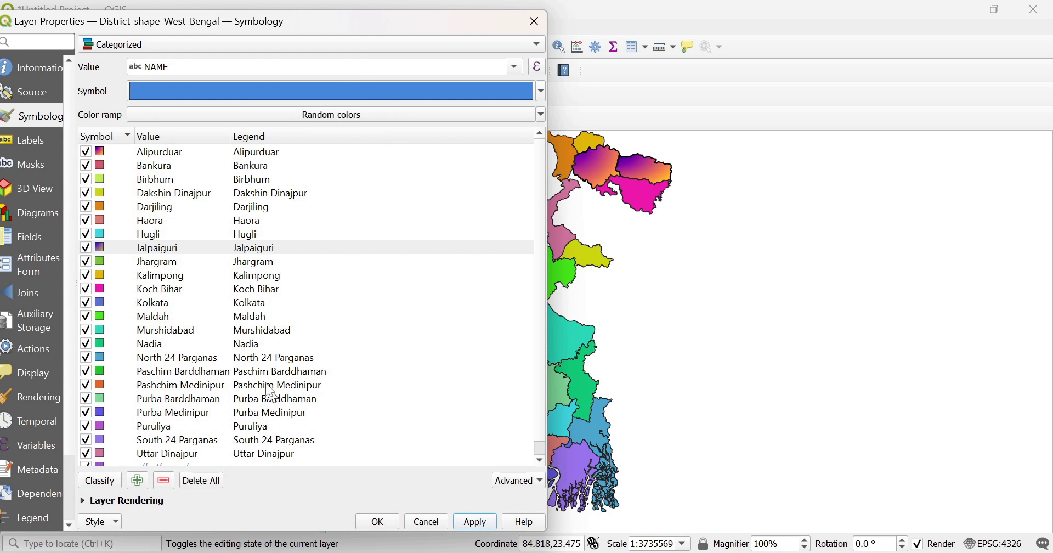
Give the Kalimpong category a gradient plasma fill, apply, and close the properties.
double_click(99, 275)
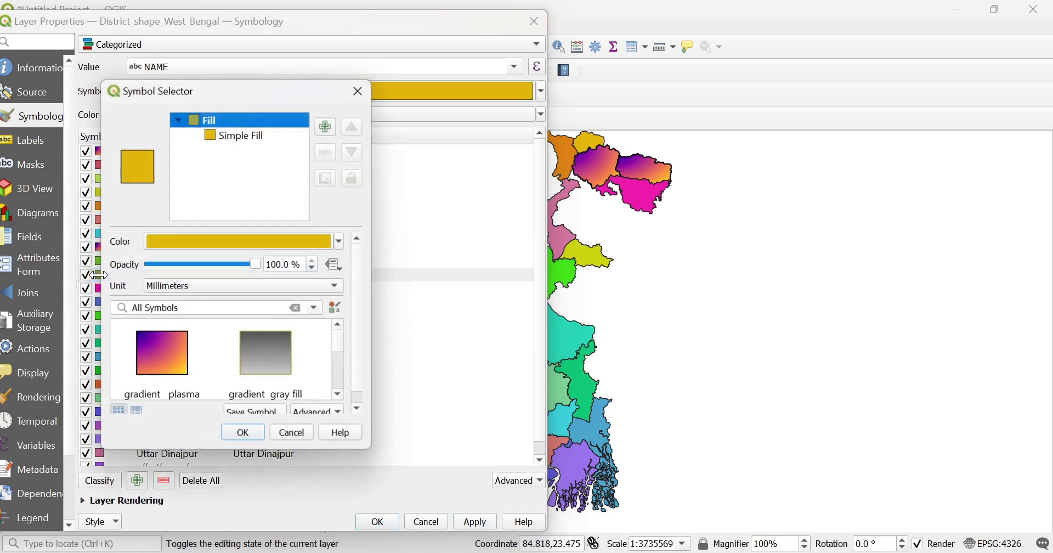
click(163, 370)
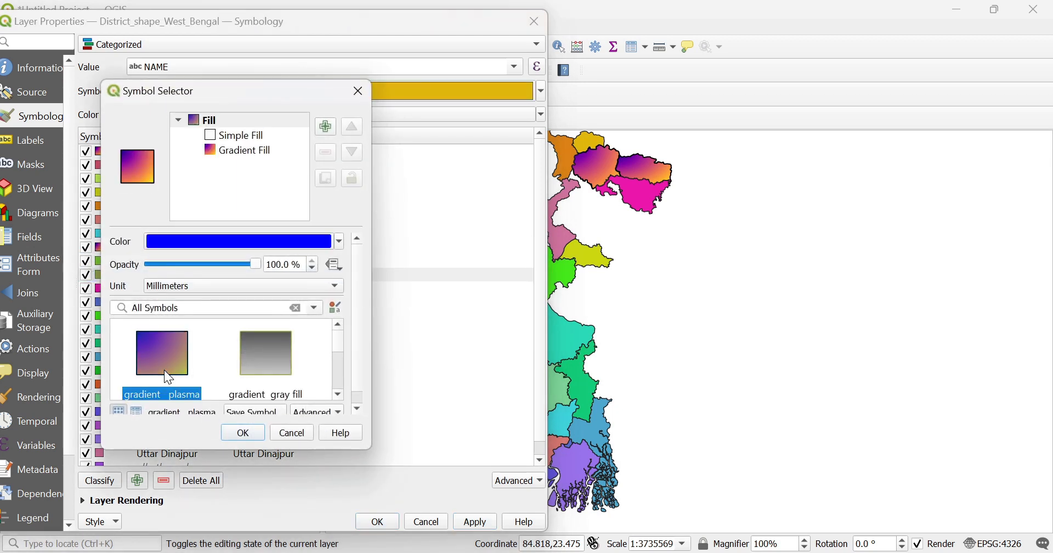
click(252, 433)
click(470, 523)
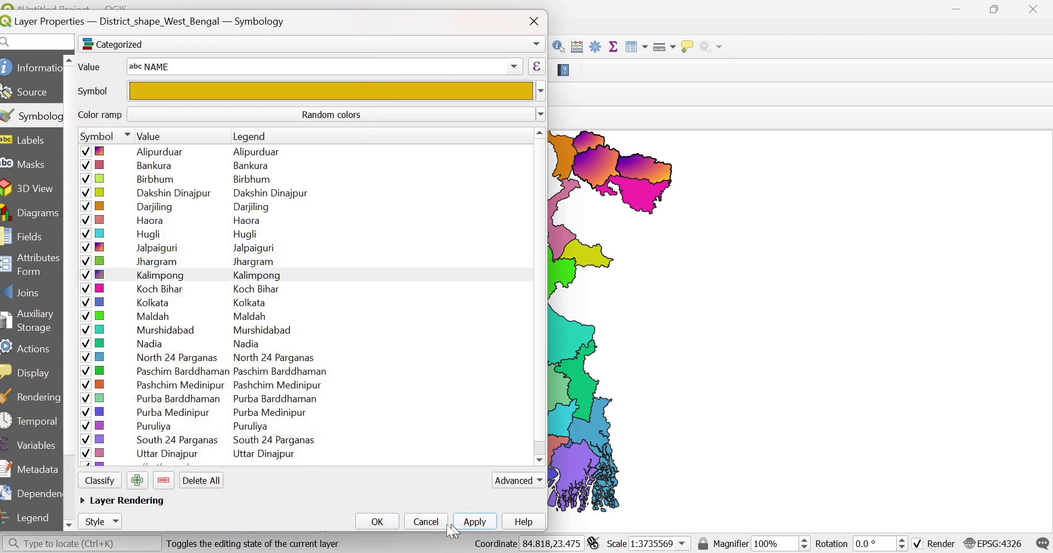
click(384, 522)
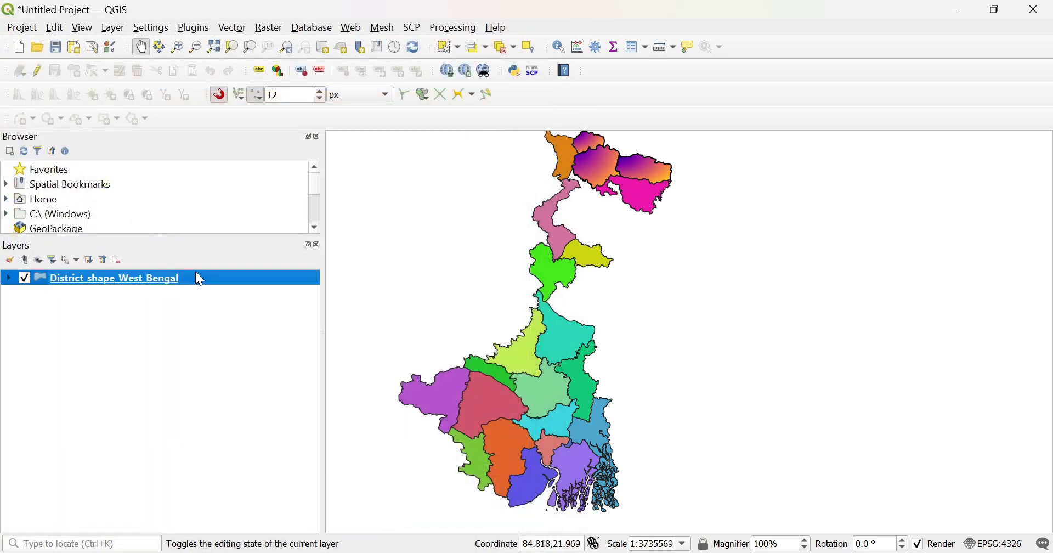
Open the District_shape_West_Bengal attribute table and turn on editing.
right_click(196, 278)
mouse_move(214, 294)
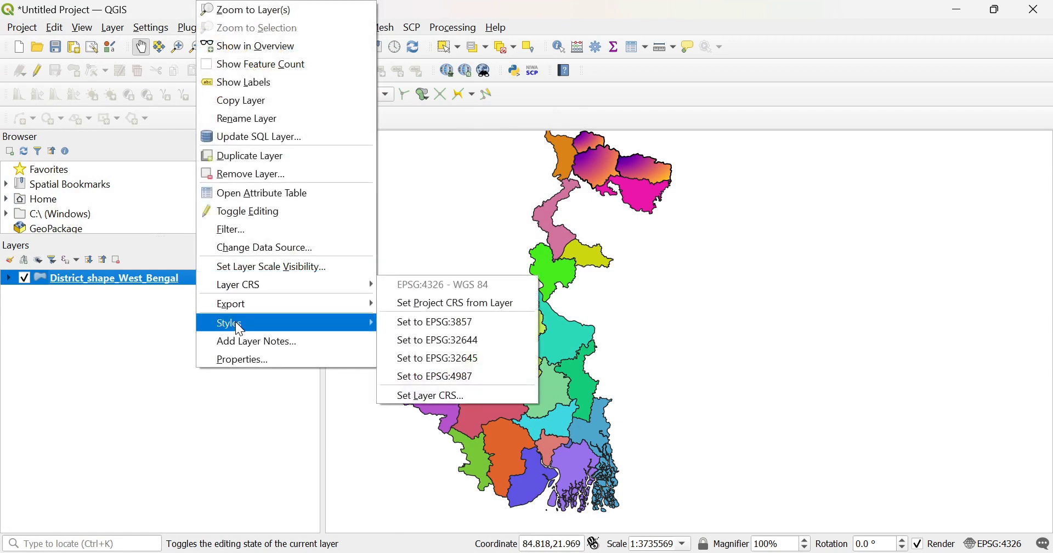
click(264, 198)
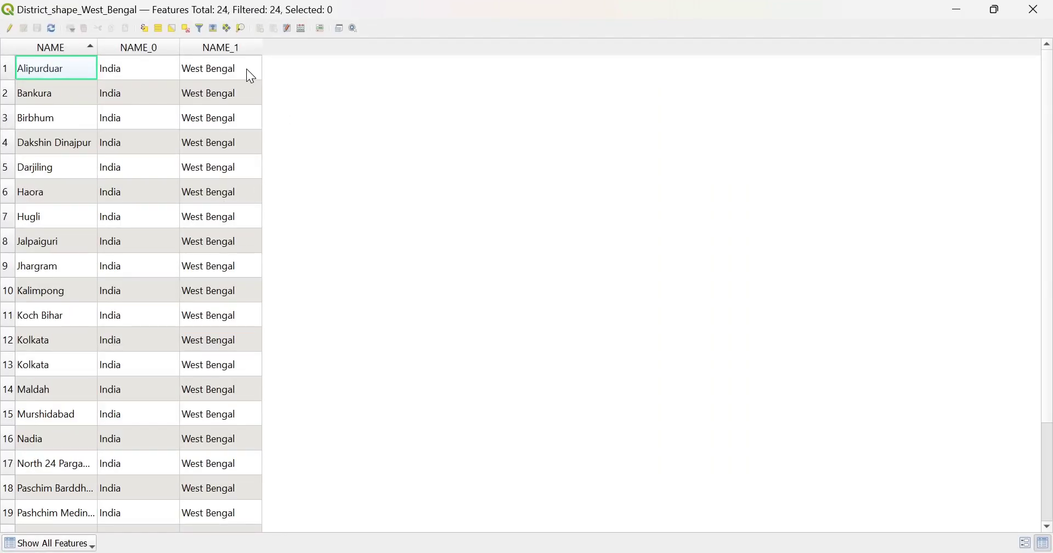
click(10, 29)
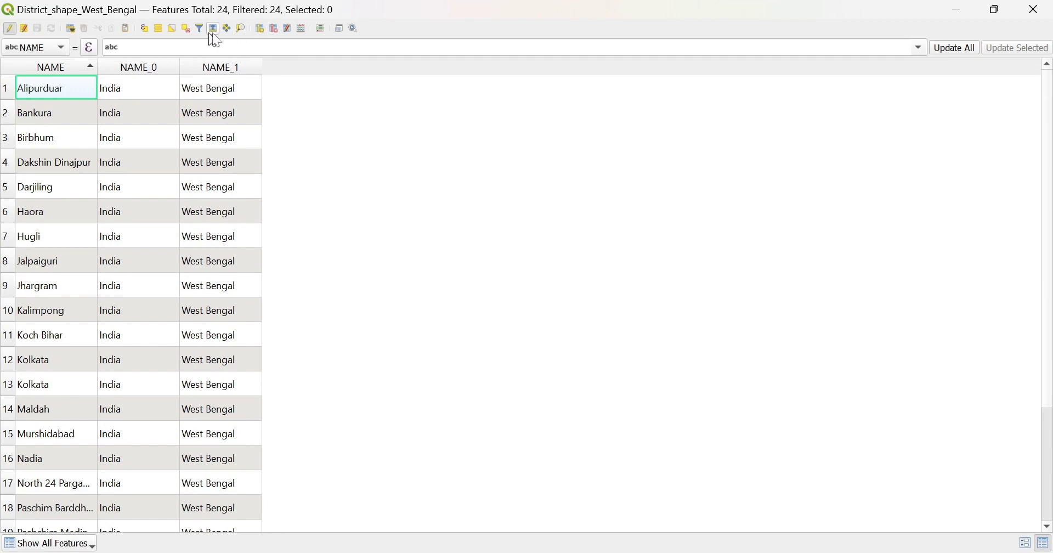
Define a new field named ID with length 2 in the Add Field dialog.
click(261, 29)
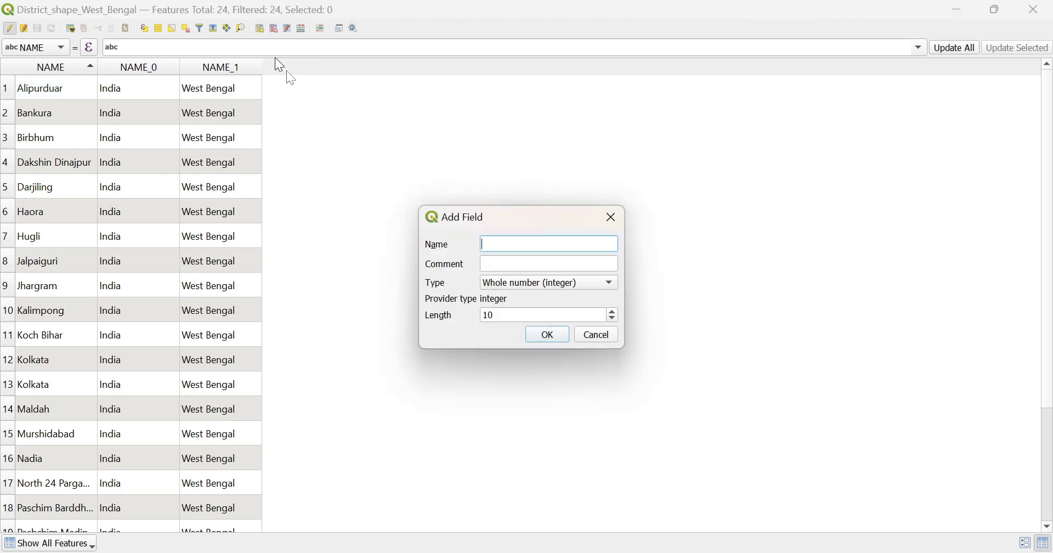
text(ID)
click(520, 318)
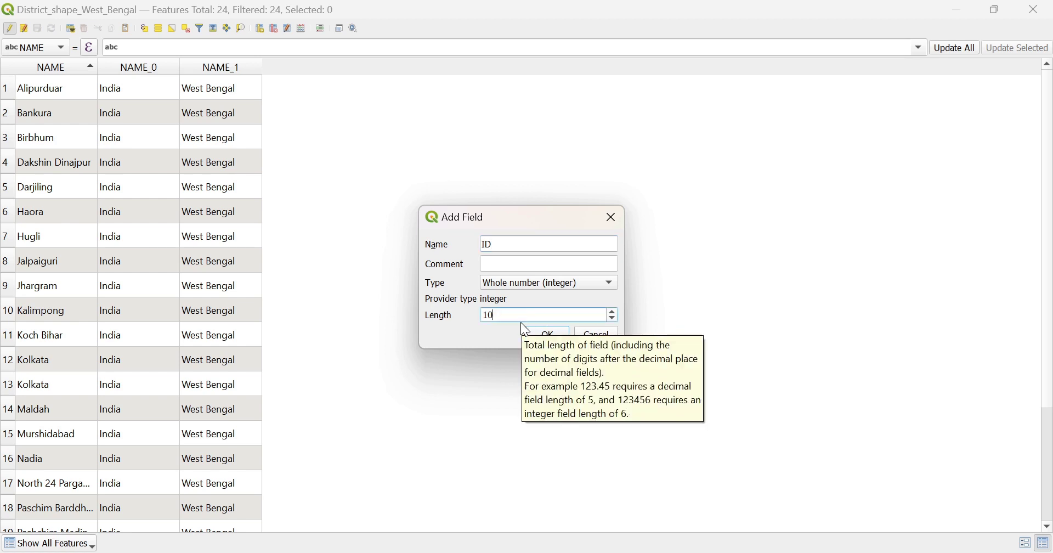
key(BackSpace)
key(BackSpace)
text(2)
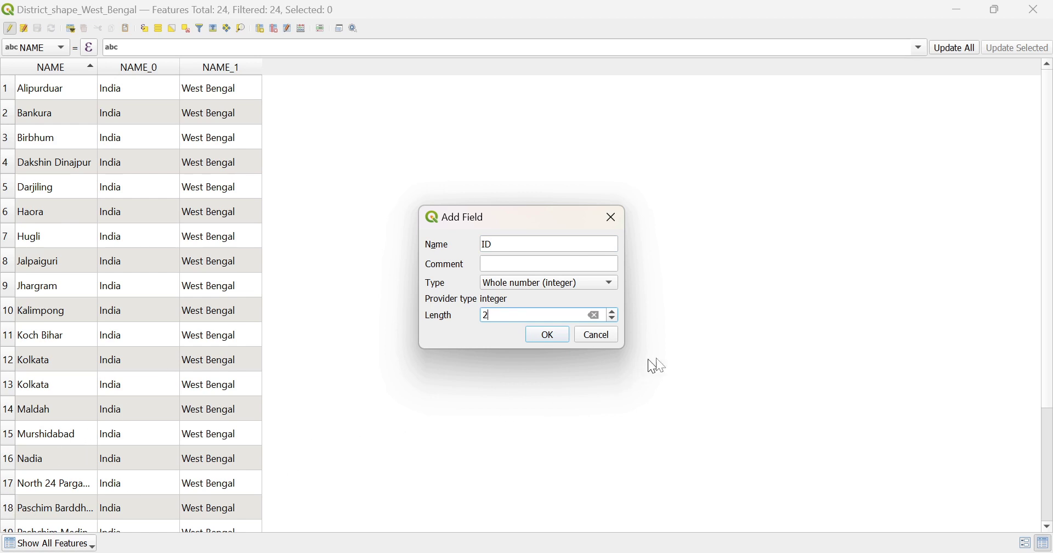
Create the ID field and scroll the table to locate Nadia's row.
click(548, 336)
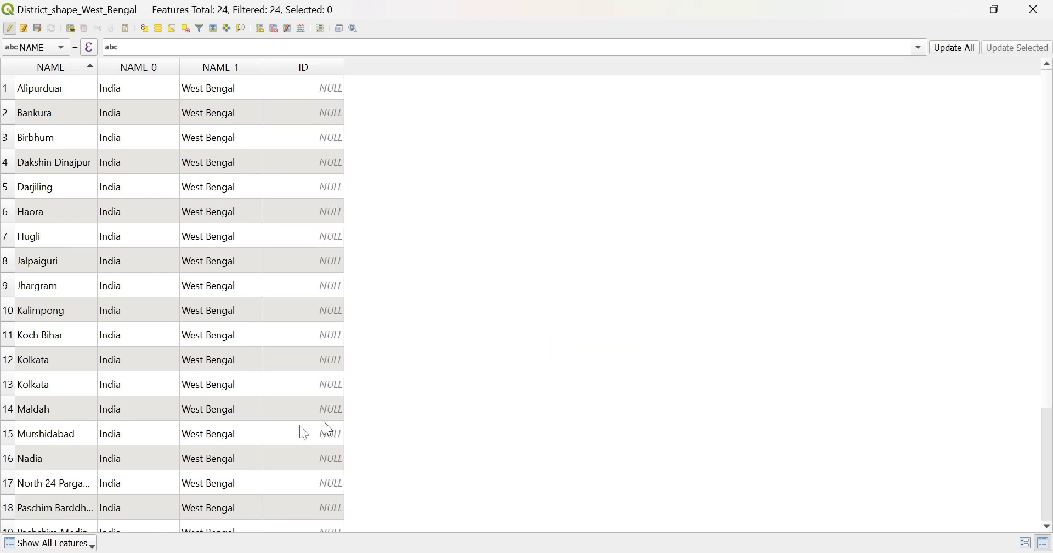
scroll(206, 422, down, 3)
scroll(18, 501, up, 3)
scroll(37, 442, down, 3)
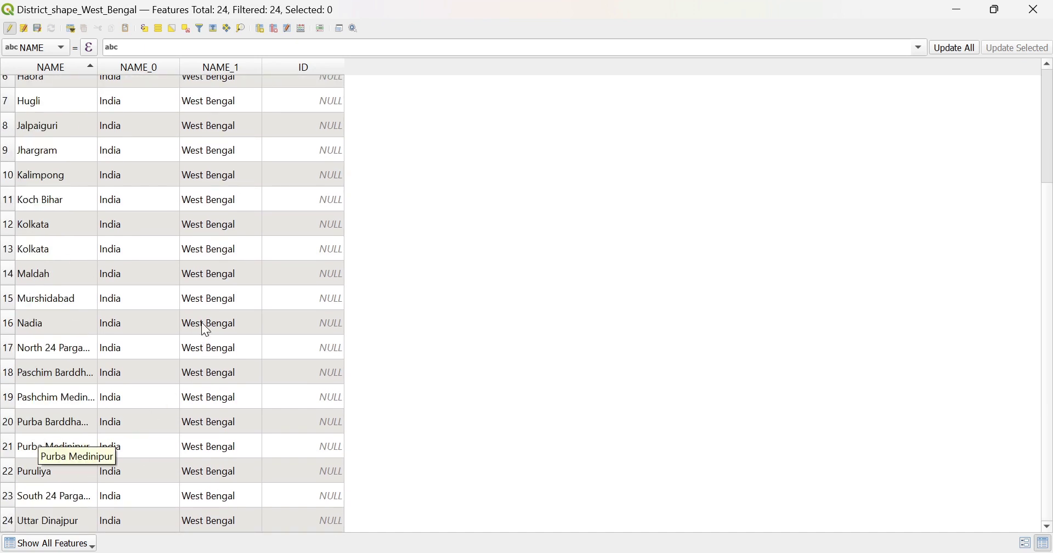
scroll(251, 302, up, 3)
scroll(297, 356, down, 3)
scroll(297, 356, up, 3)
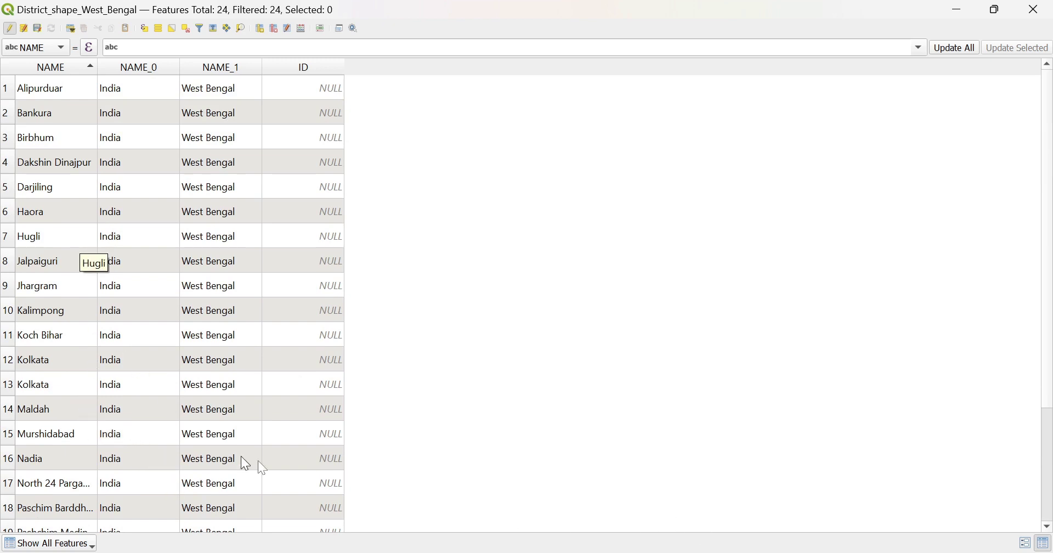
Enter 1 as Nadia's ID and save the layer edits.
double_click(338, 462)
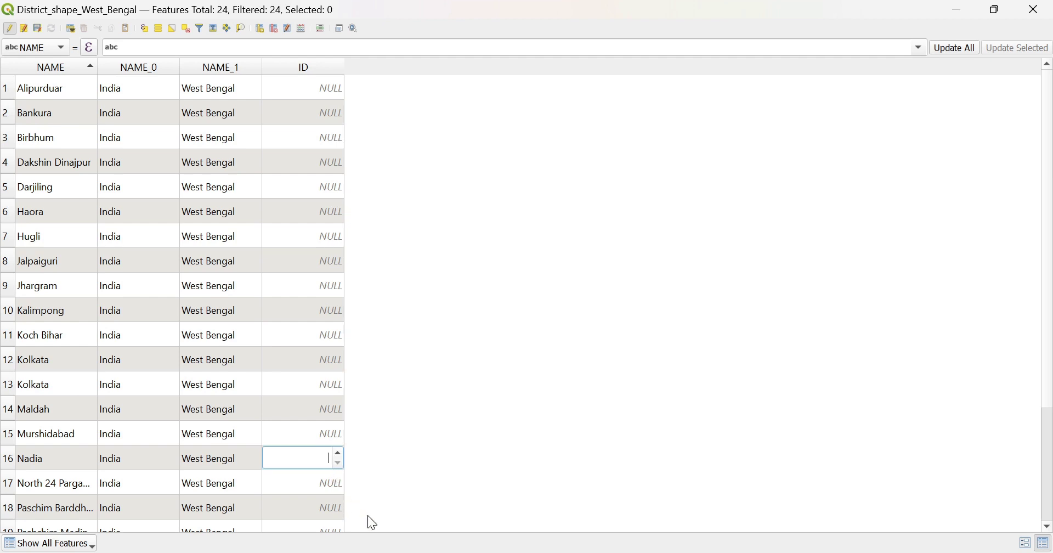
text(1)
double_click(308, 382)
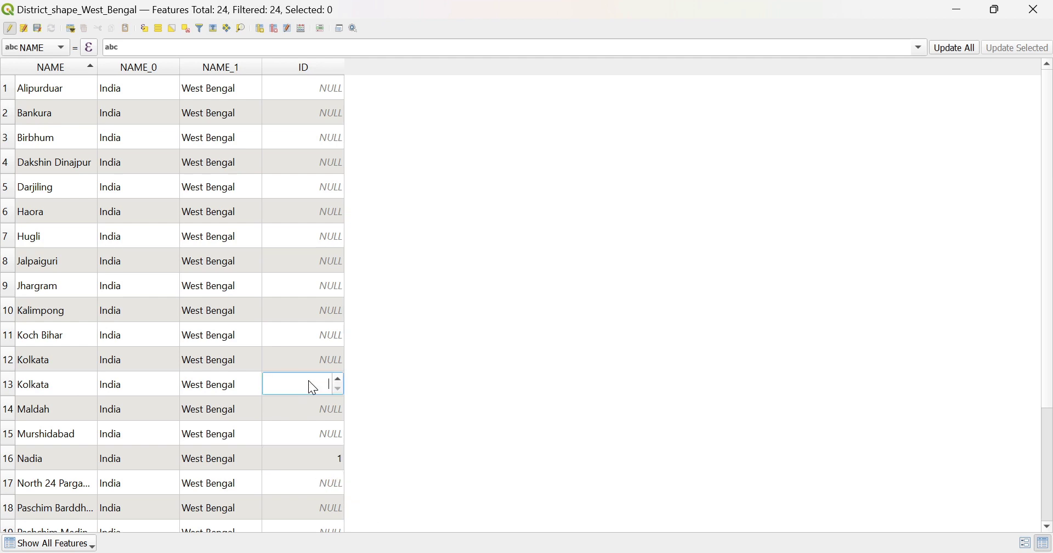
double_click(316, 454)
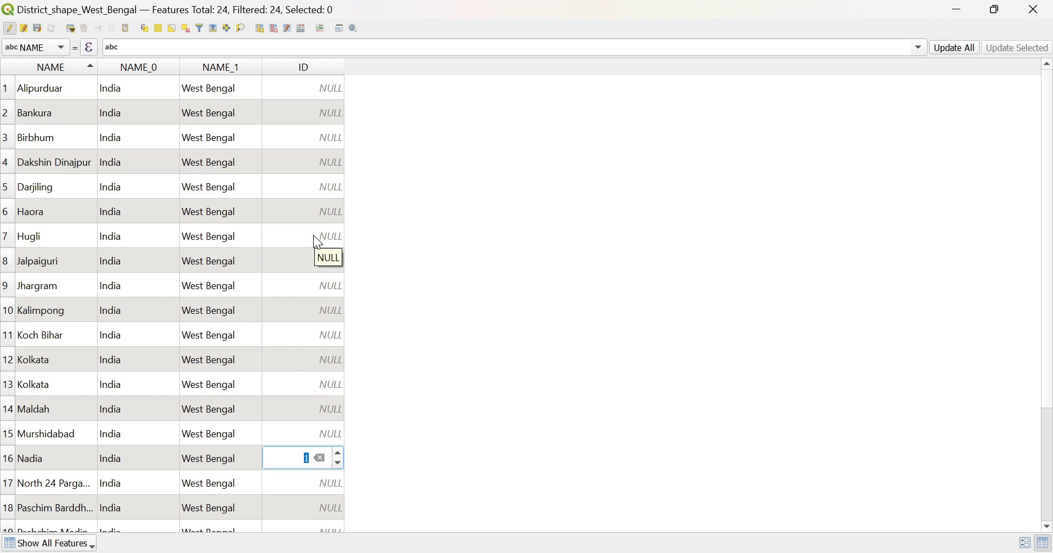
click(459, 258)
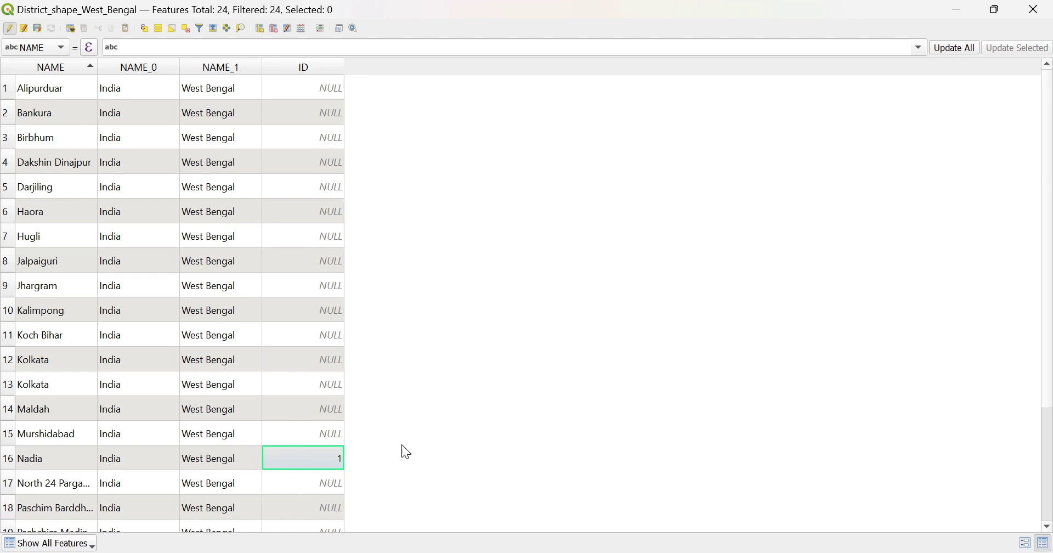
click(37, 27)
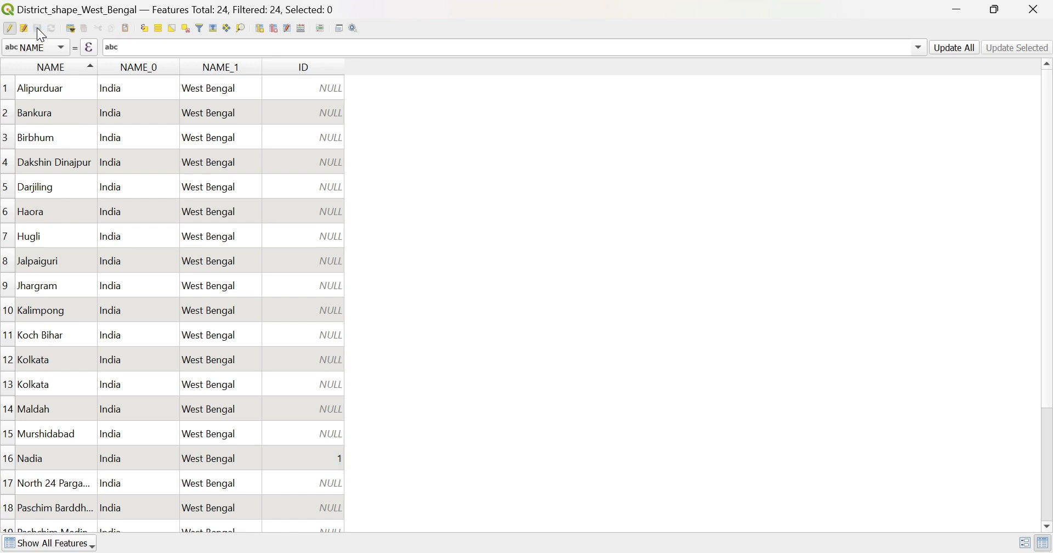
Close the attribute table and reopen the layer's Categorized symbology settings.
click(1035, 10)
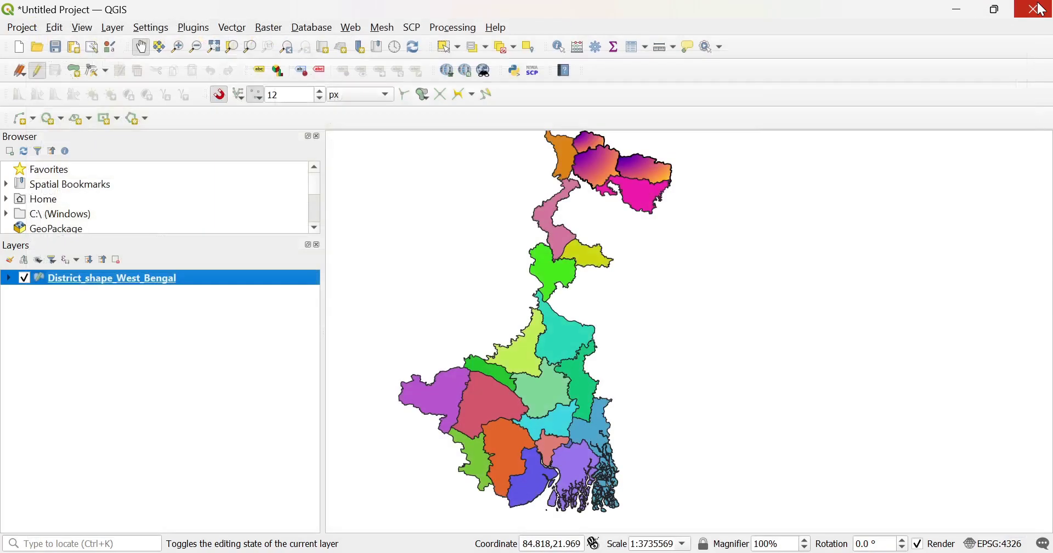
right_click(235, 285)
click(284, 377)
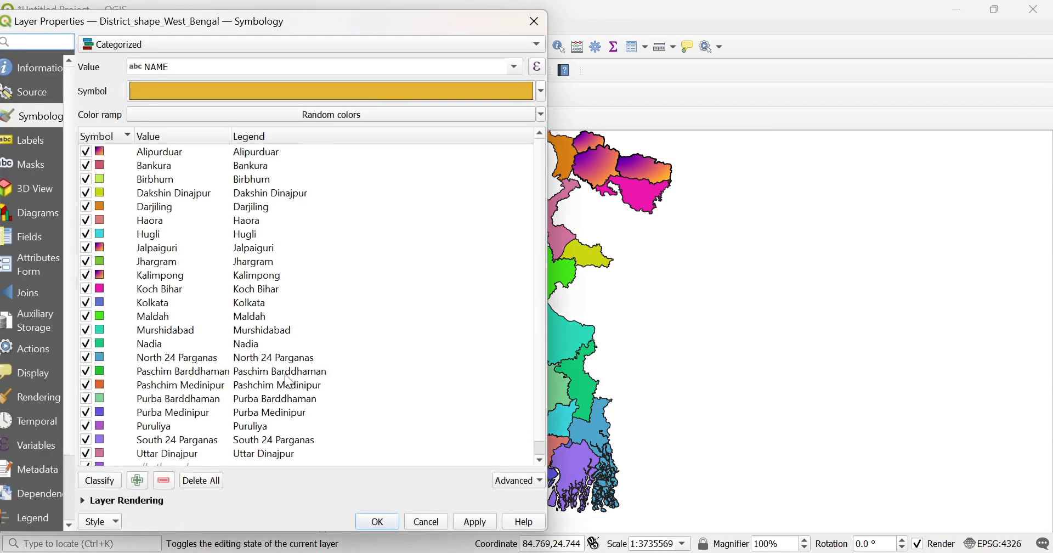
click(317, 44)
click(317, 44)
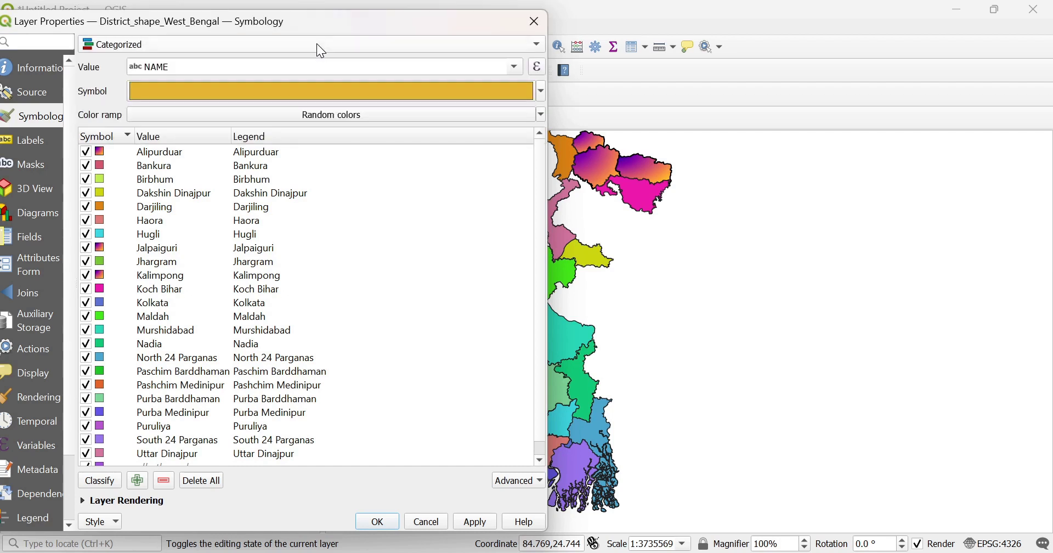
Reclassify by the ID field, replacing the NAME classes, then apply and close.
click(515, 66)
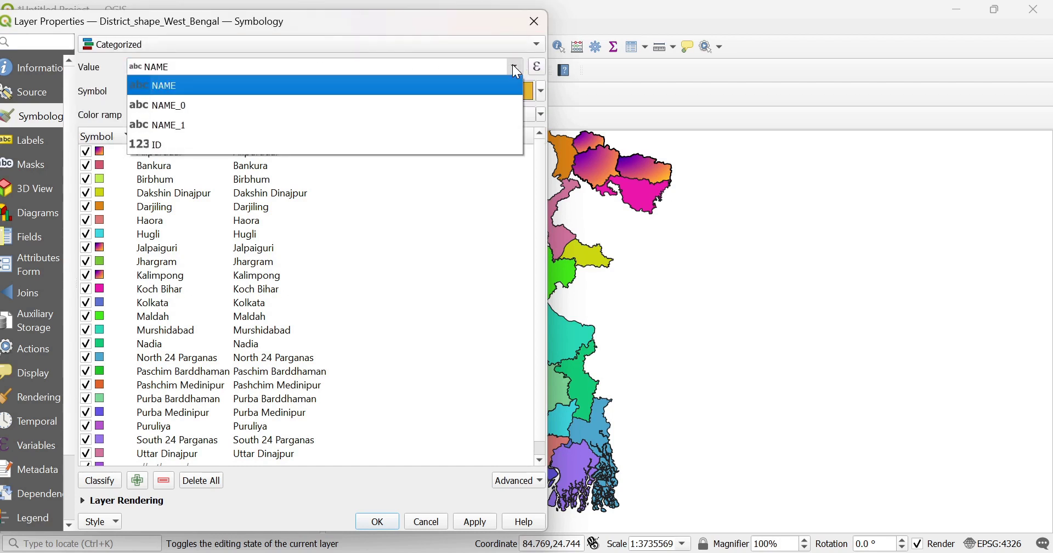
click(462, 142)
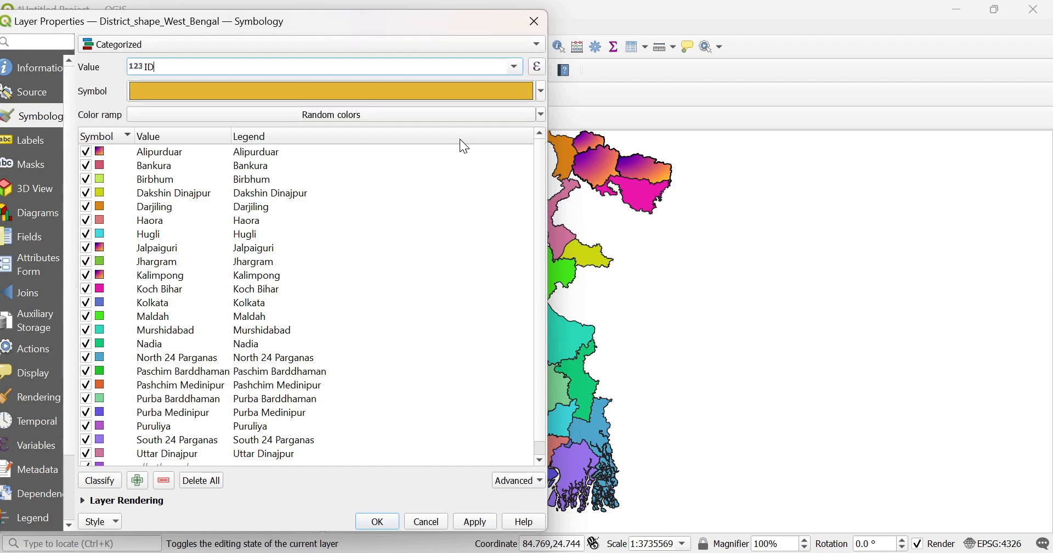
click(99, 480)
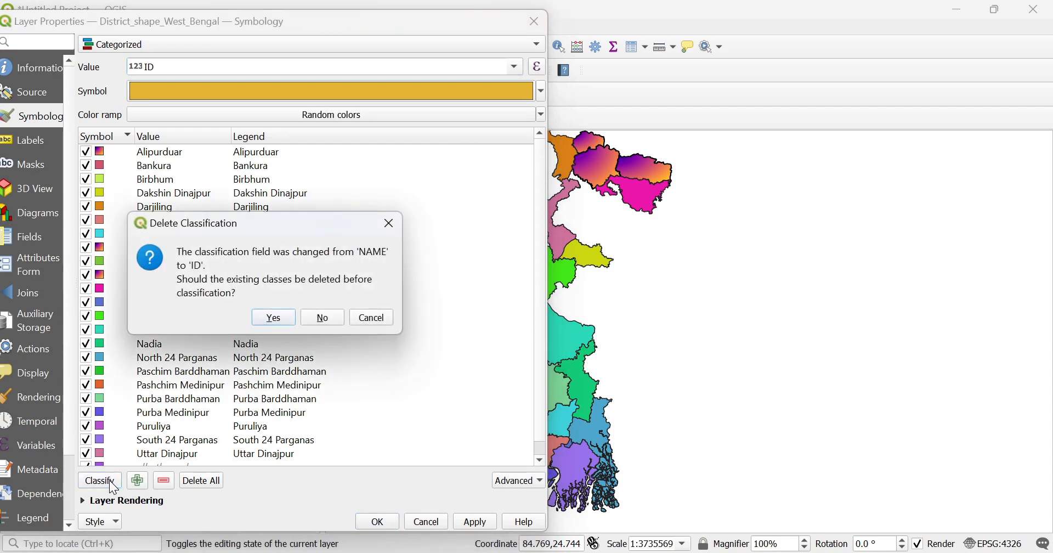
click(281, 316)
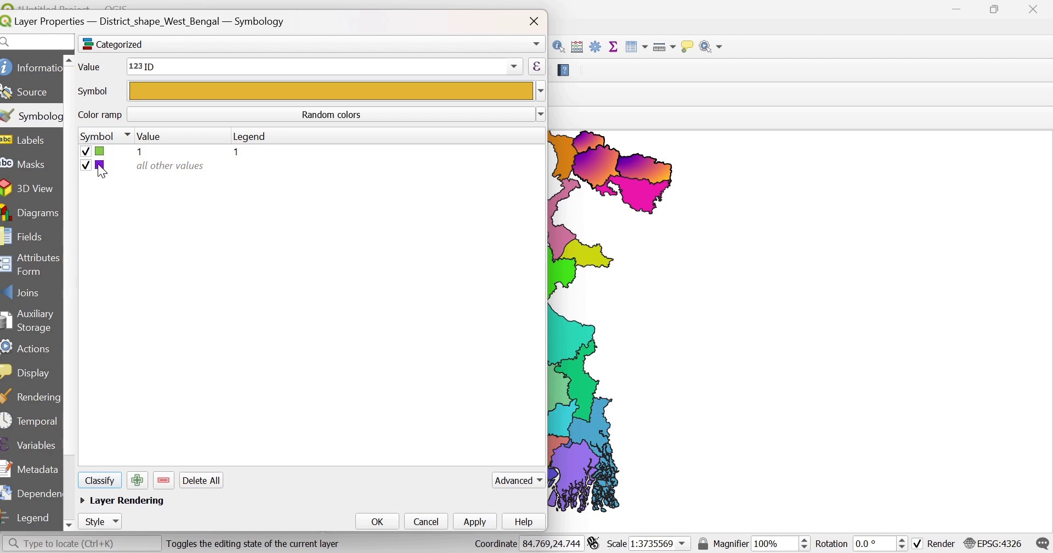
click(473, 522)
click(378, 521)
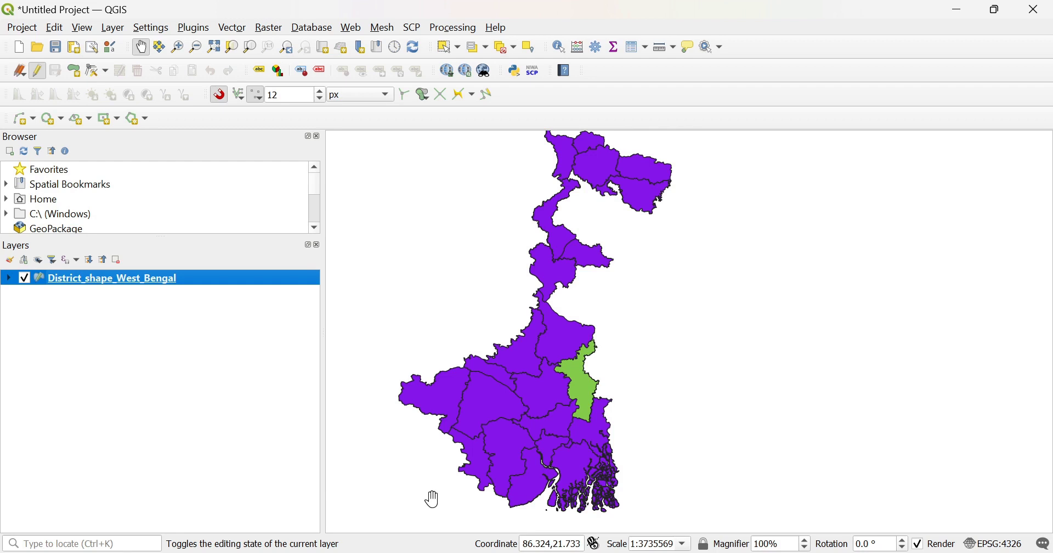
Set the symbol for ID value 1 (Nadia) to red and apply it.
right_click(224, 279)
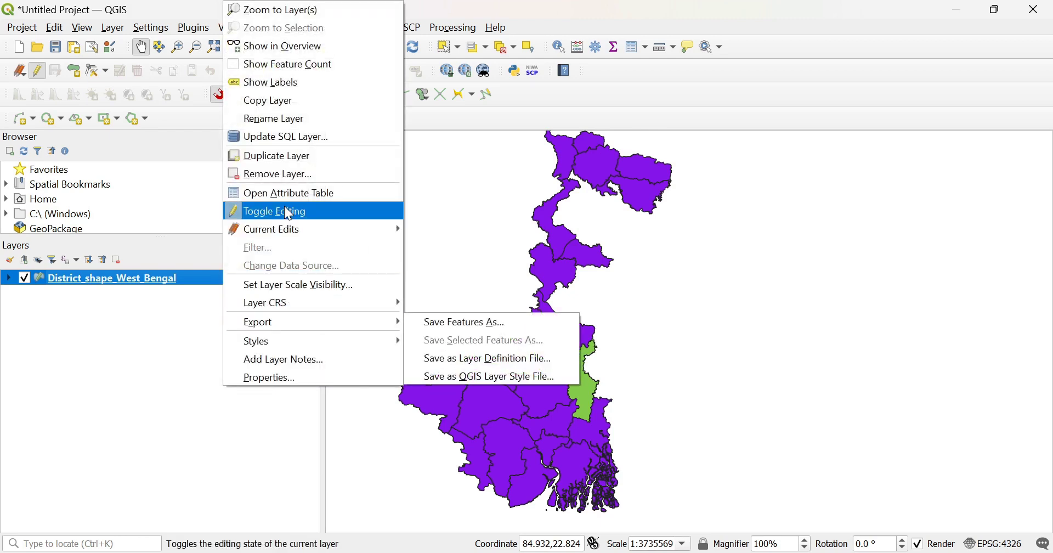
click(290, 378)
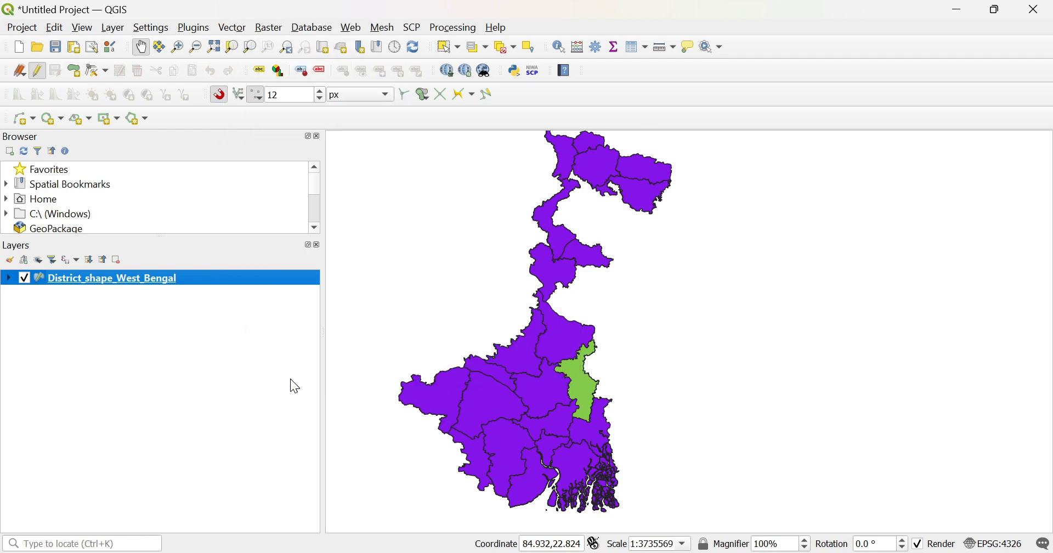
drag(331, 28, 256, 28)
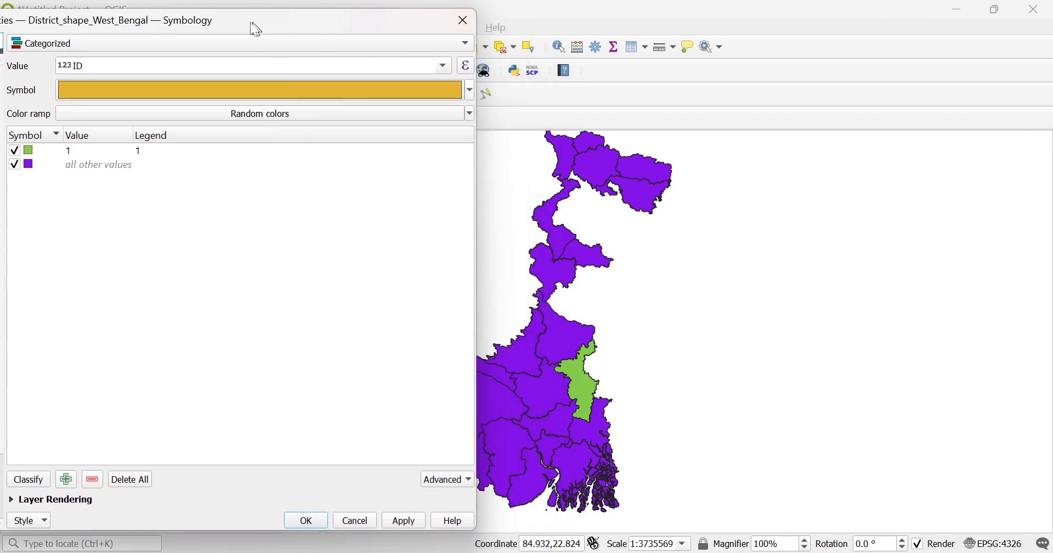
double_click(23, 151)
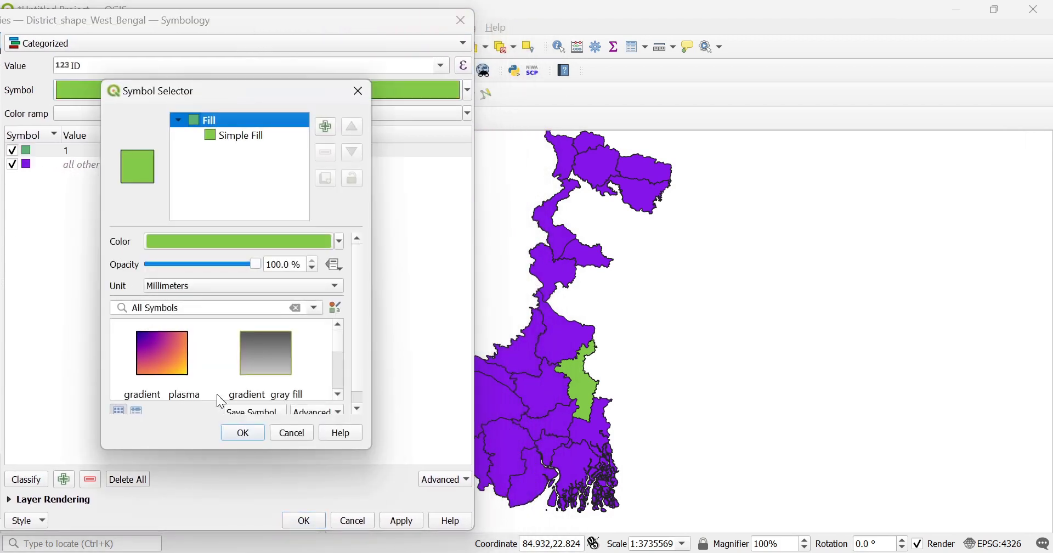
click(315, 240)
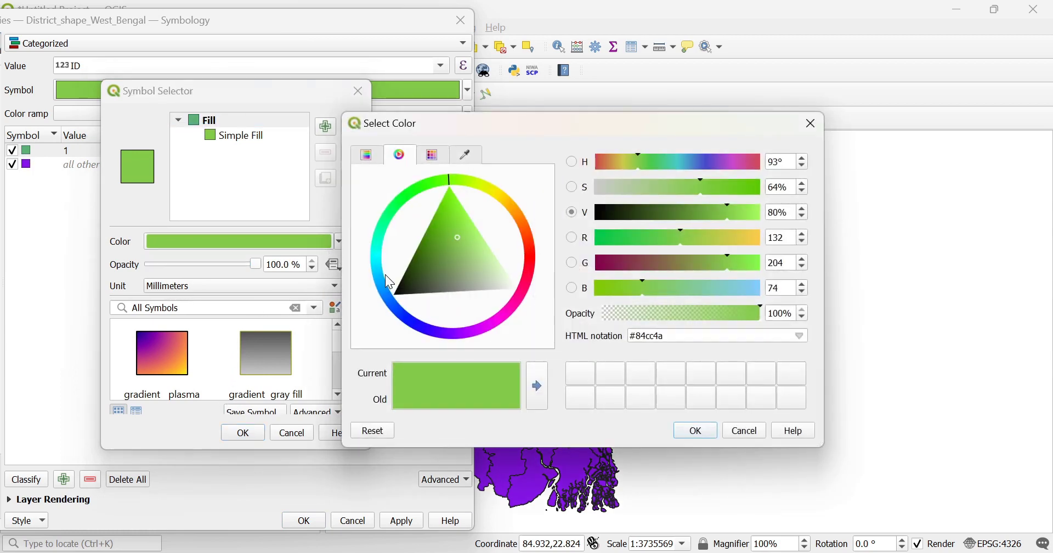
click(533, 281)
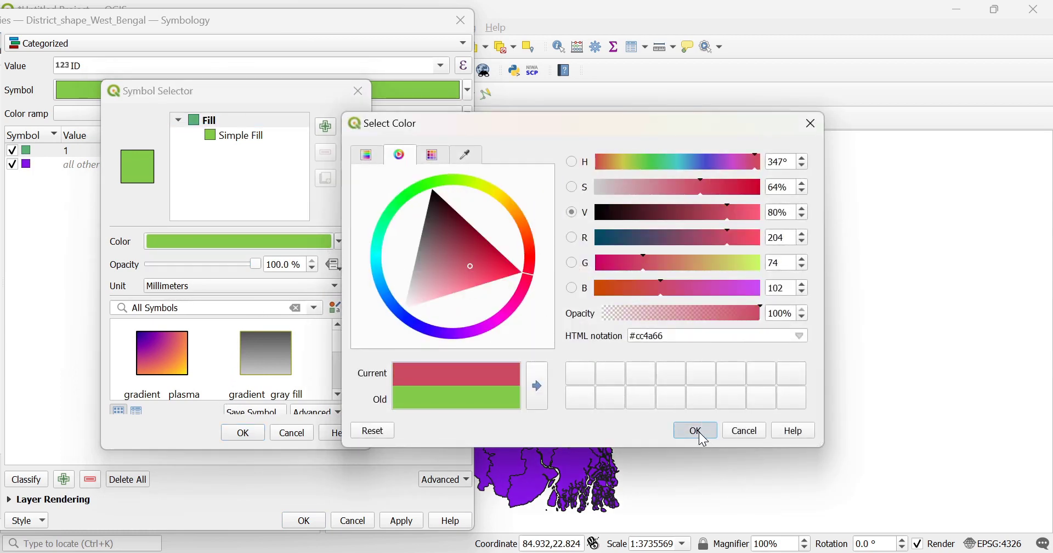
click(696, 431)
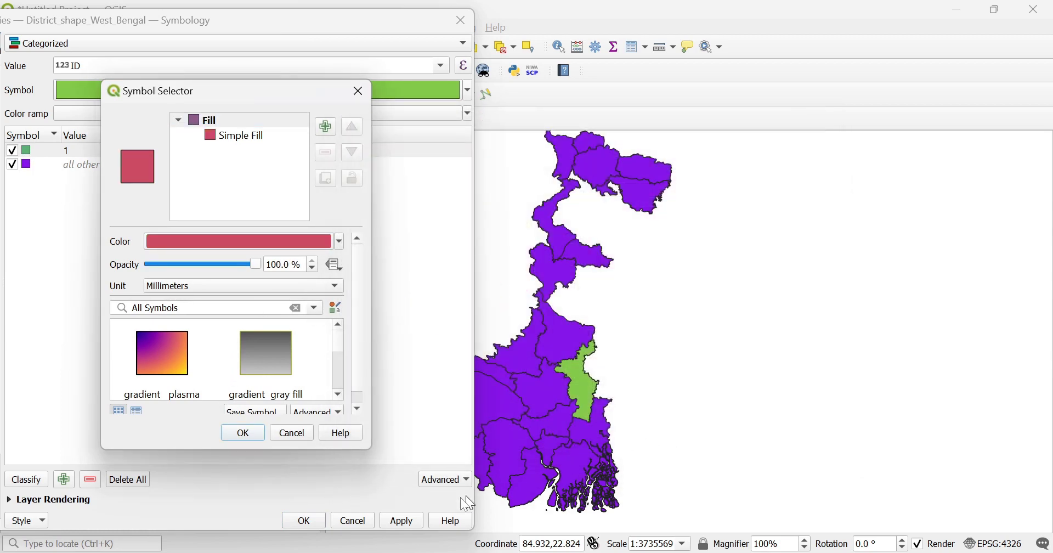
click(244, 433)
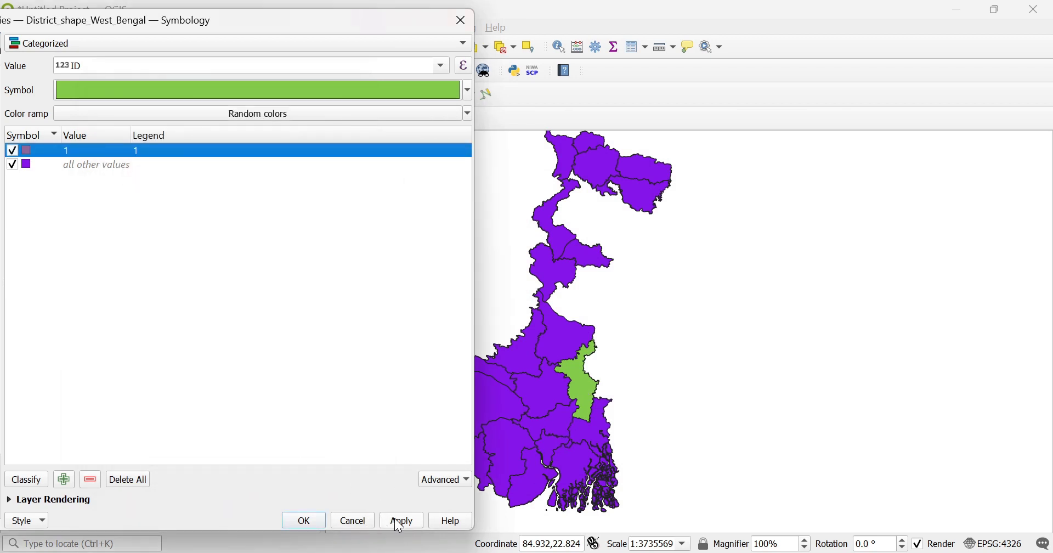
click(399, 522)
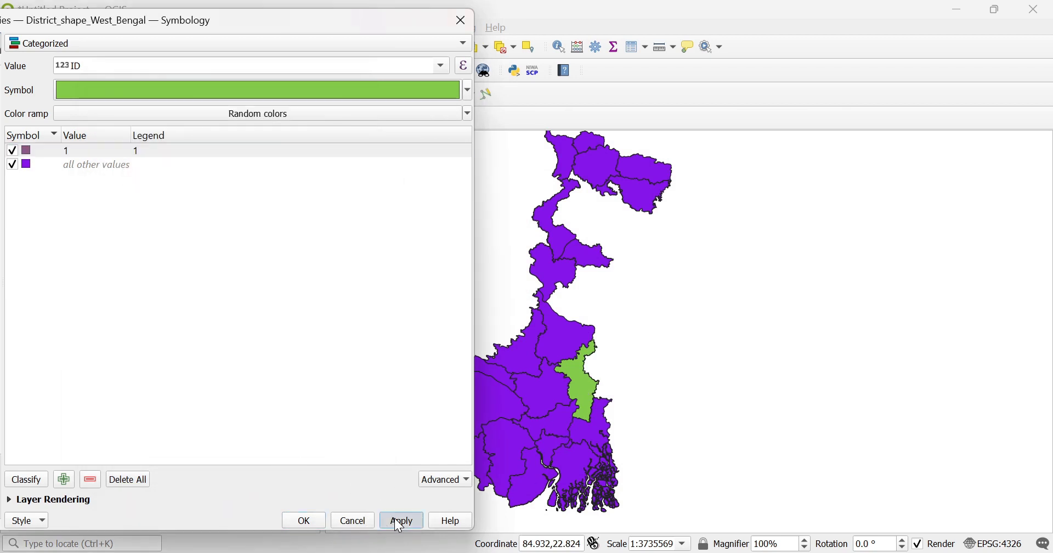
Set the 'all other values' symbol to yellow, apply, and close the properties.
double_click(25, 165)
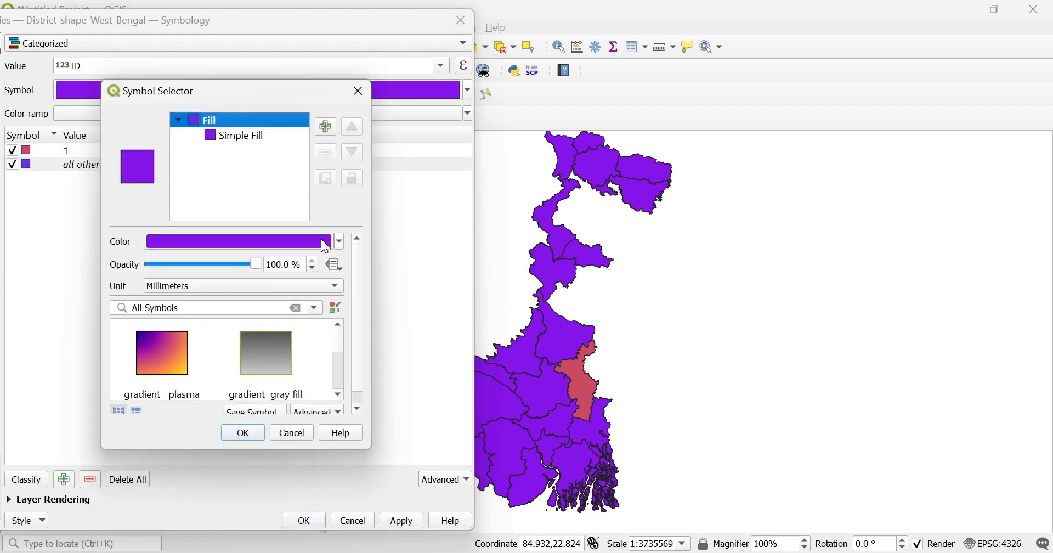
click(321, 242)
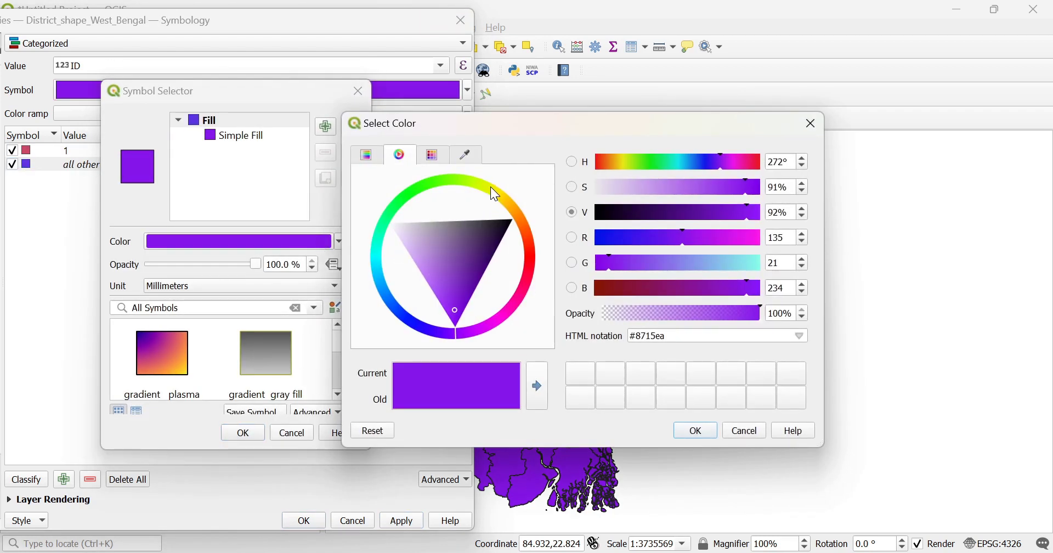
click(491, 186)
click(695, 431)
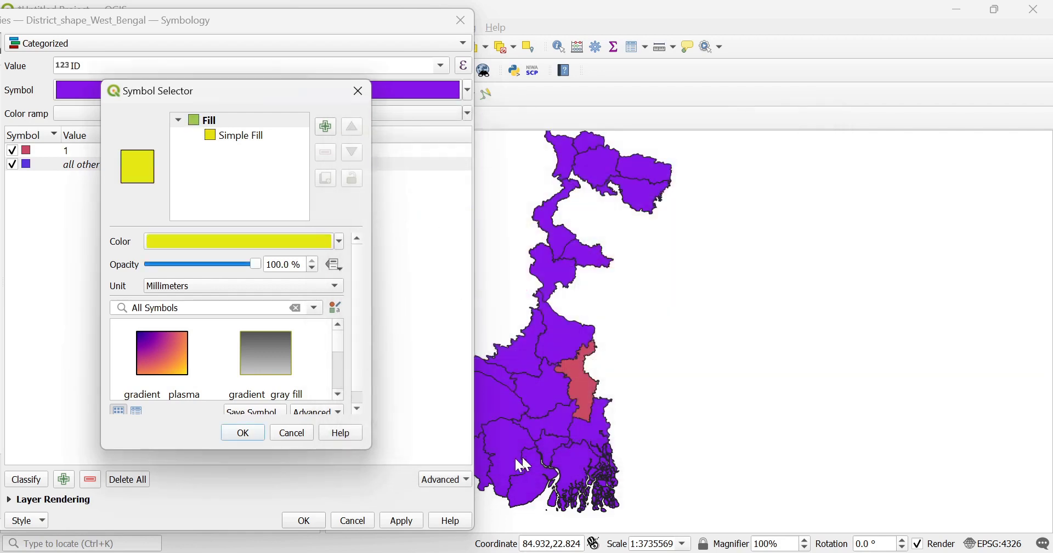
click(255, 431)
click(403, 522)
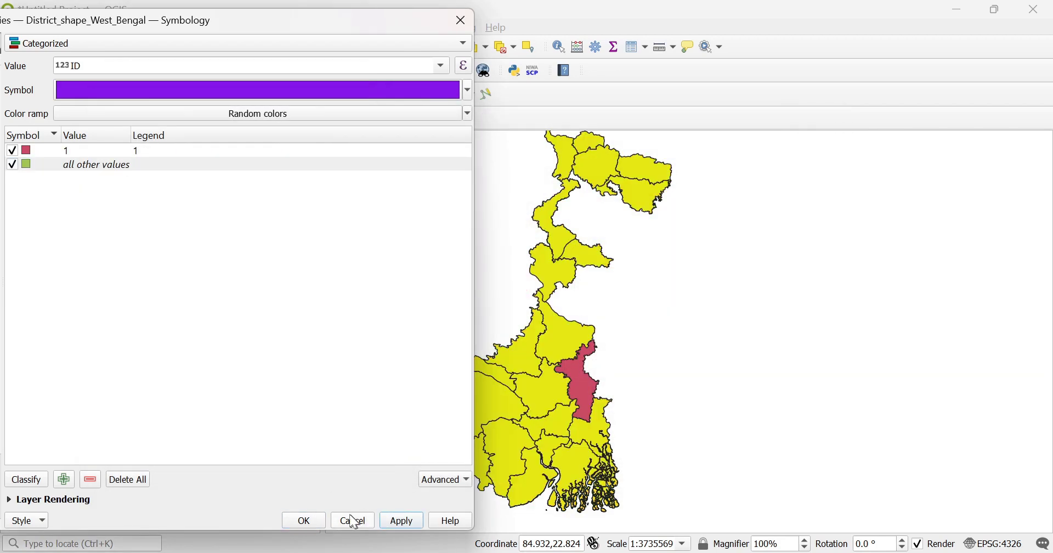
click(321, 521)
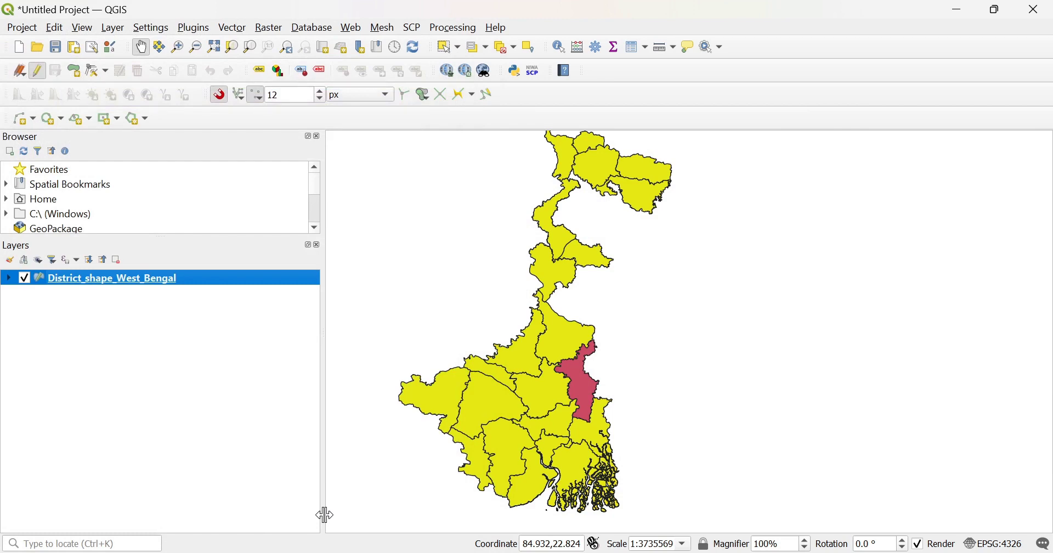